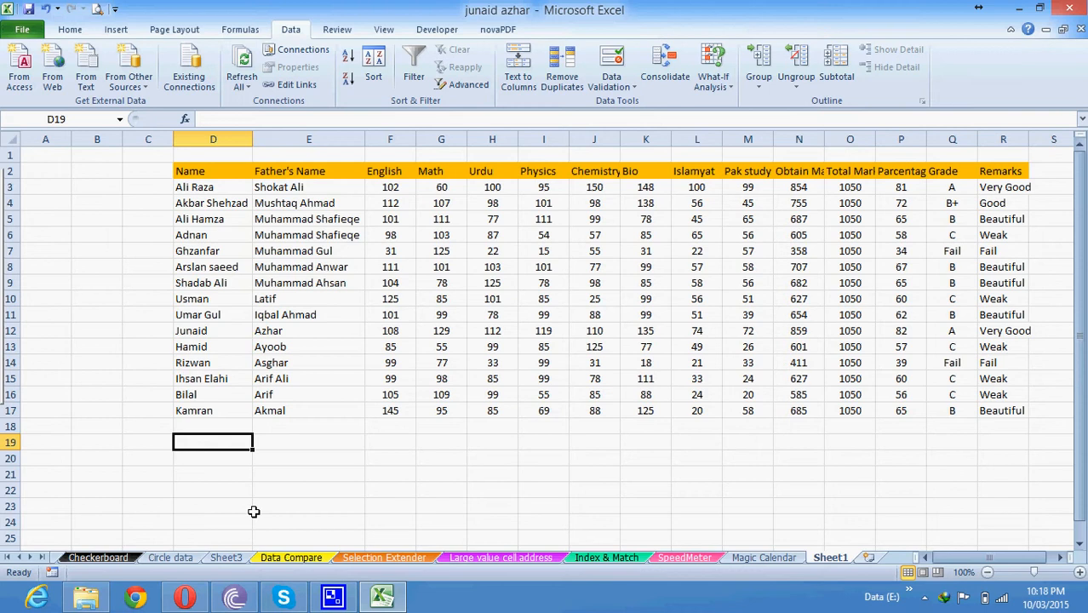
Enter =VLOOKUP(D19,D3:P17,2,FALSE) in E19 to return column 2 for D19's name.
left_click(281, 445)
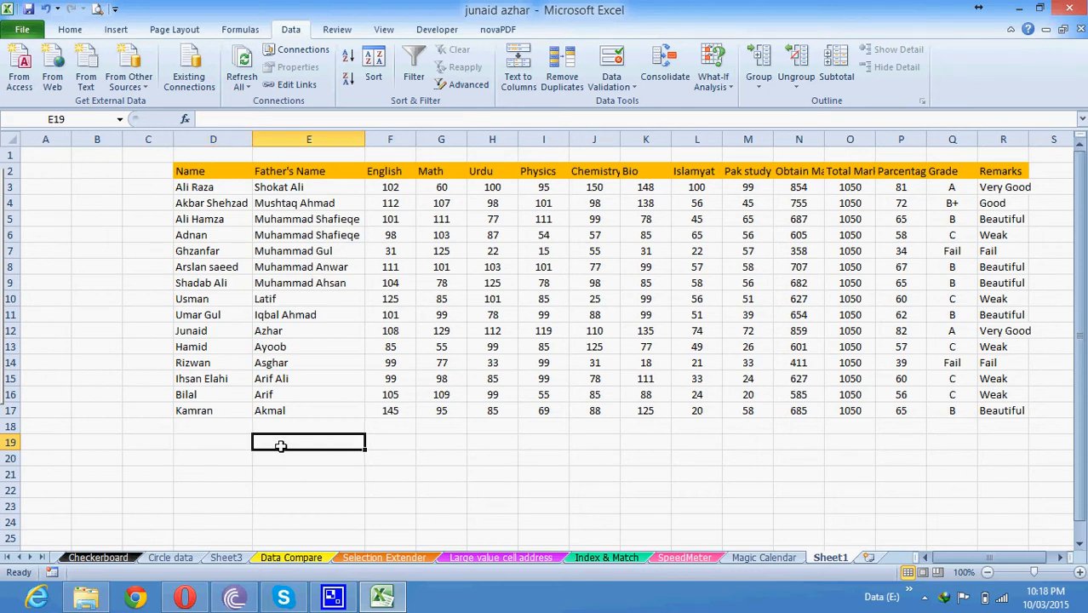
type("=vl")
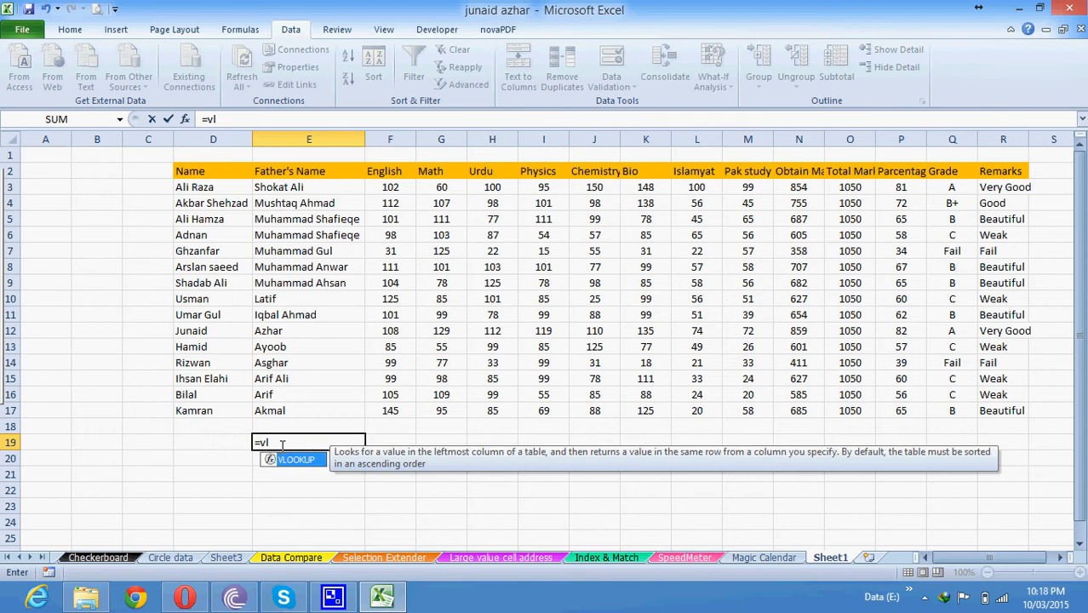
key("Tab")
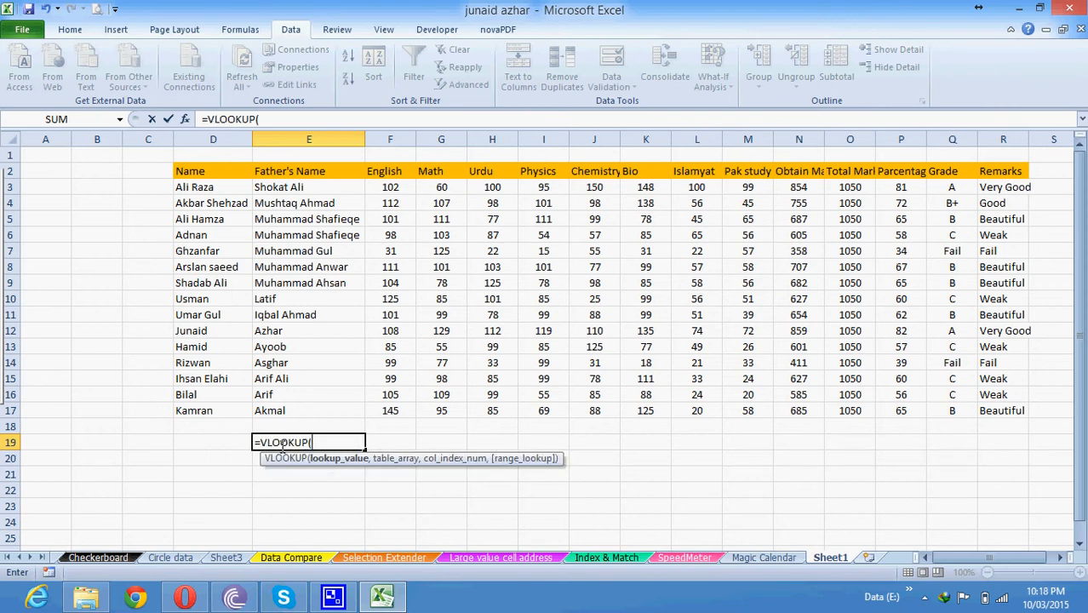
key("Left")
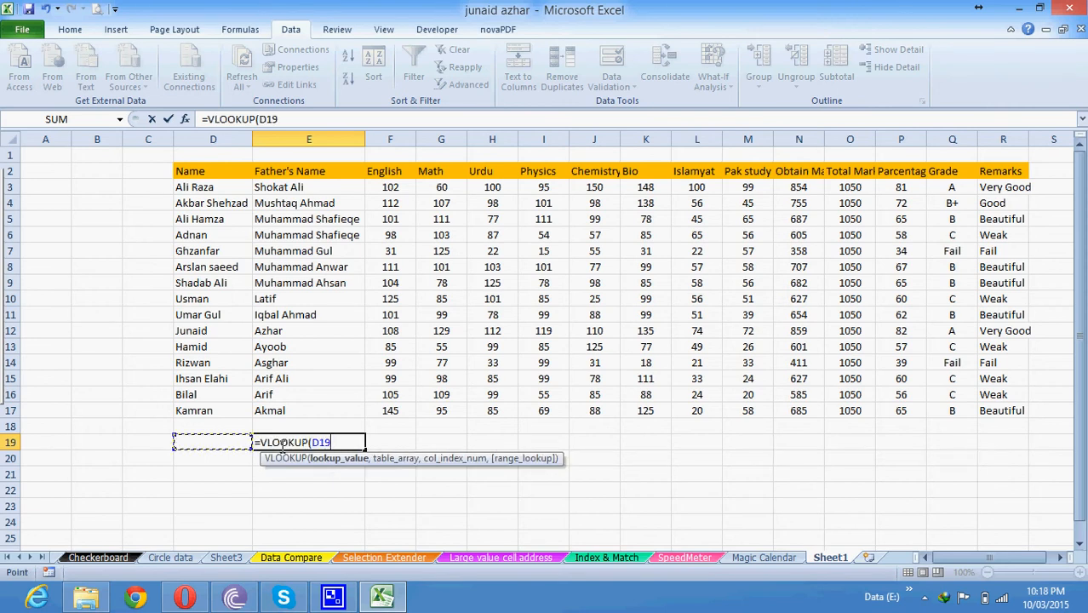
type(",")
left_click_drag(200, 187, 886, 409)
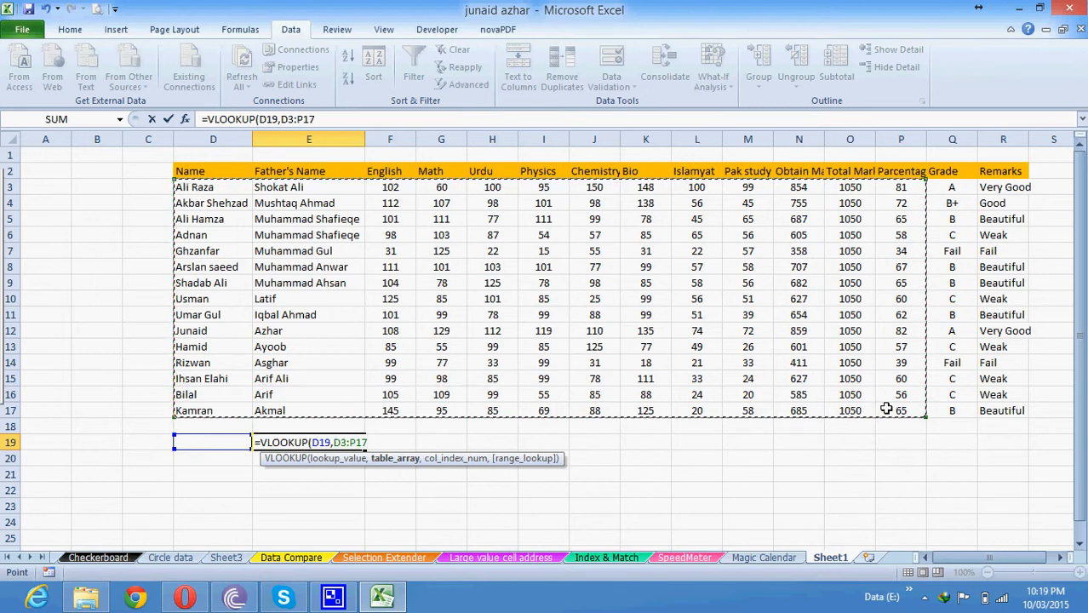
type(",")
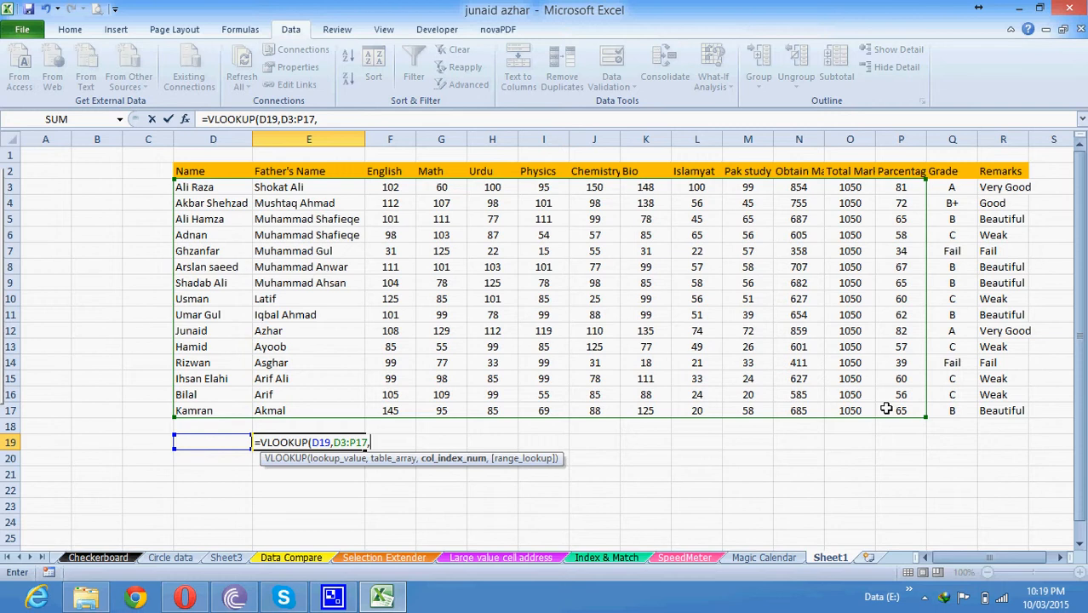
type("2,")
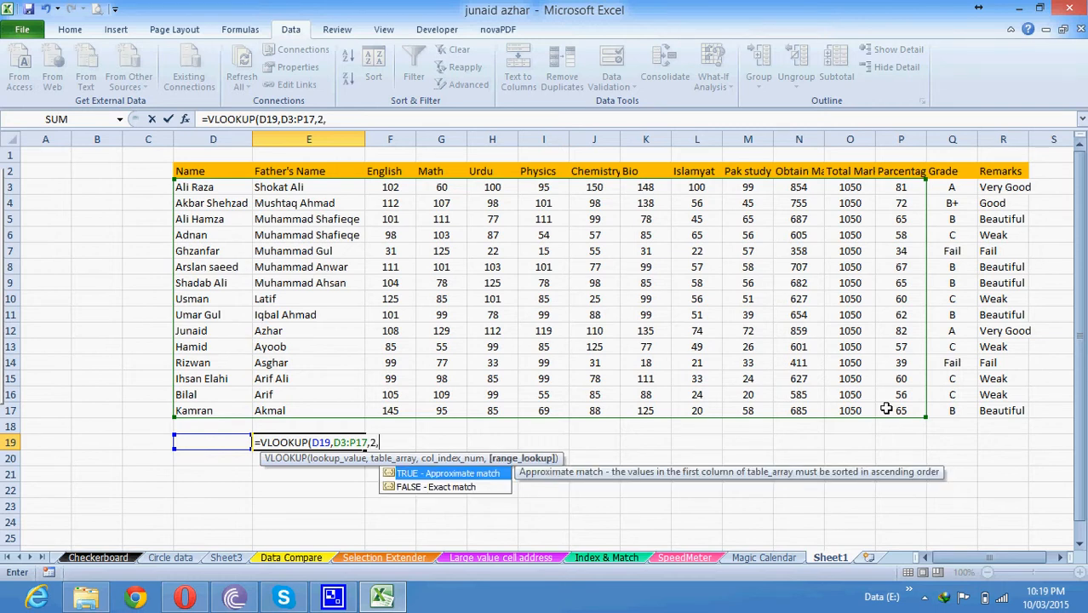
type("false)")
Commit the E19 lookup and enter a student's name in D19.
key("Return")
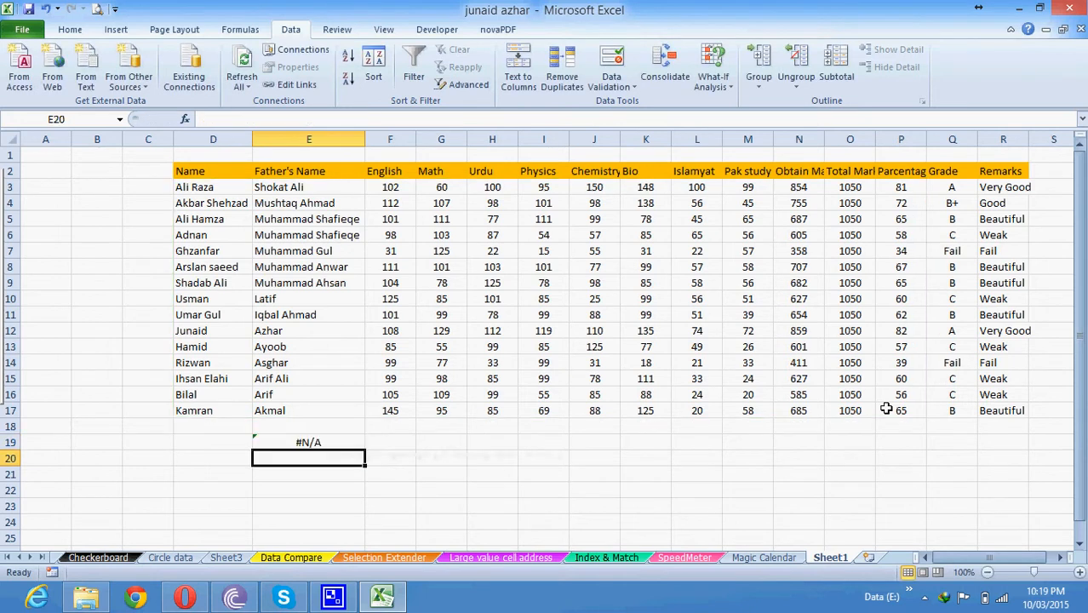
left_click(201, 442)
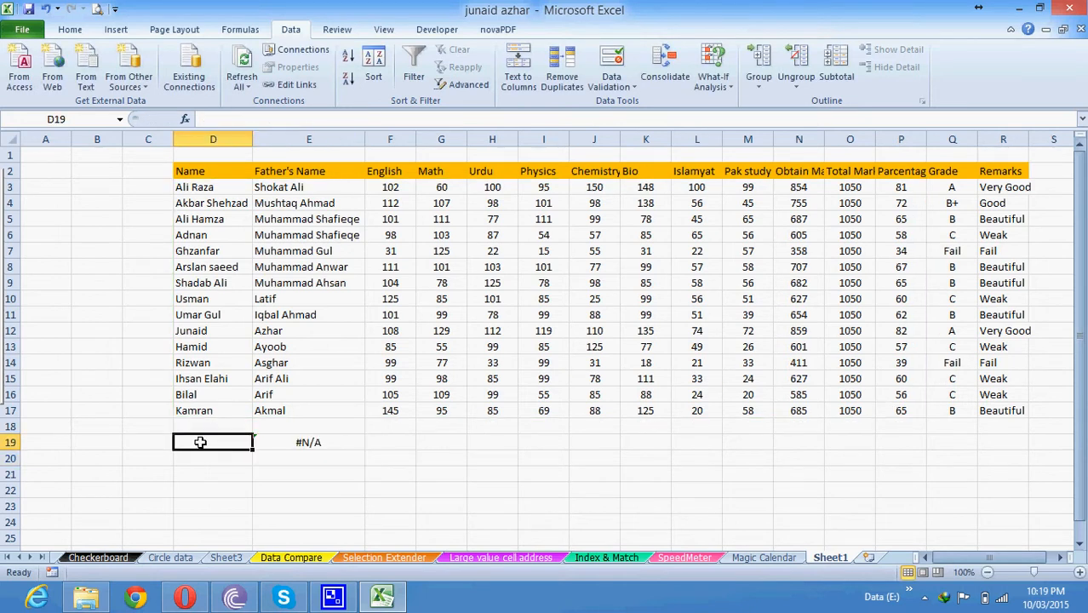
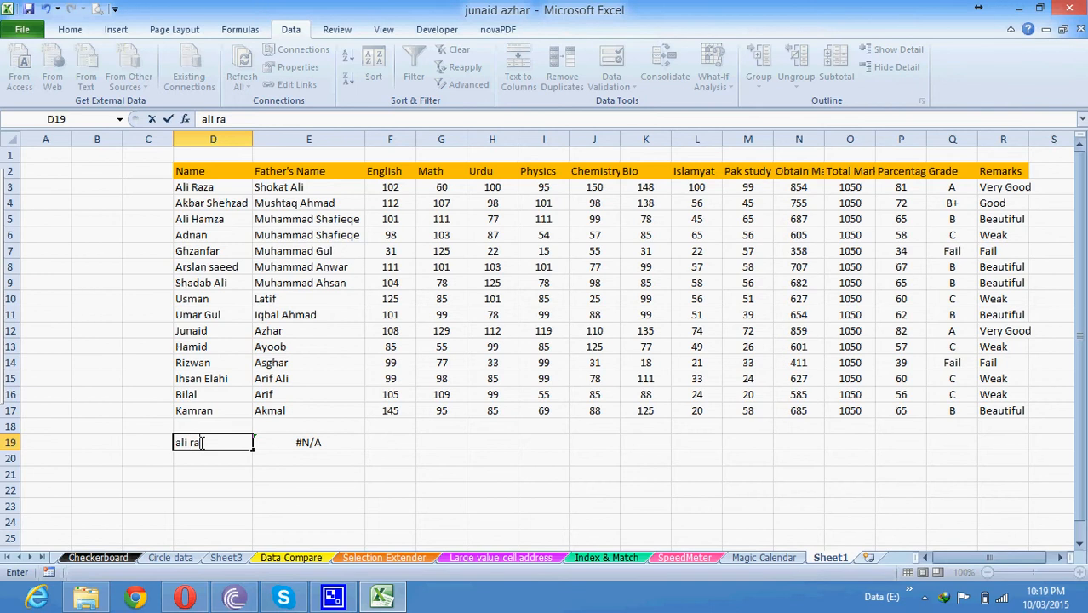
key("Return")
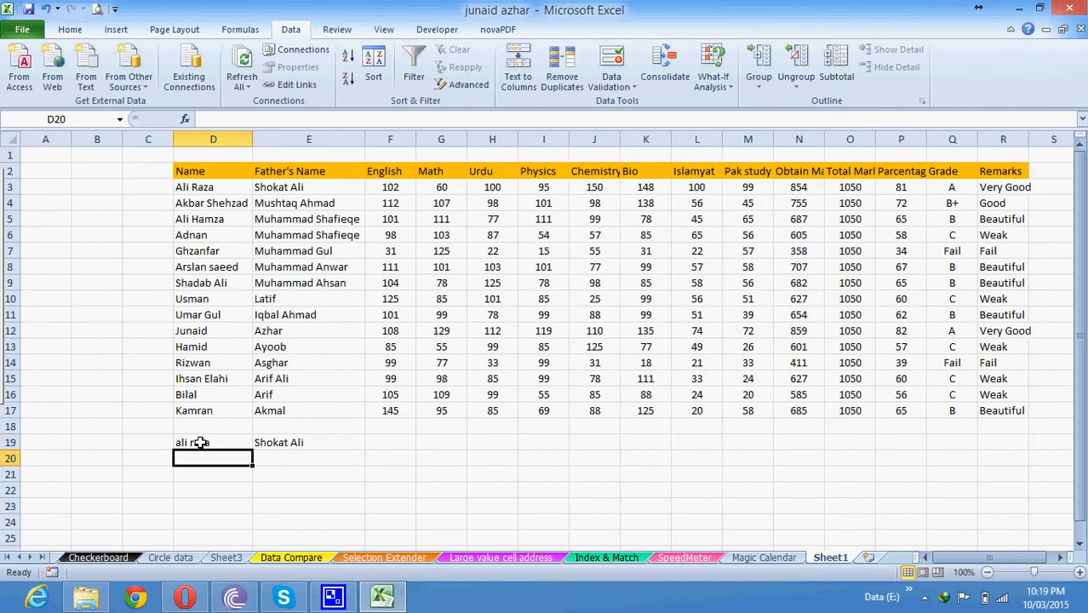
Make E19's lookup references absolute as $D$19 and $D$3:$P$17.
left_click(283, 442)
key("F2")
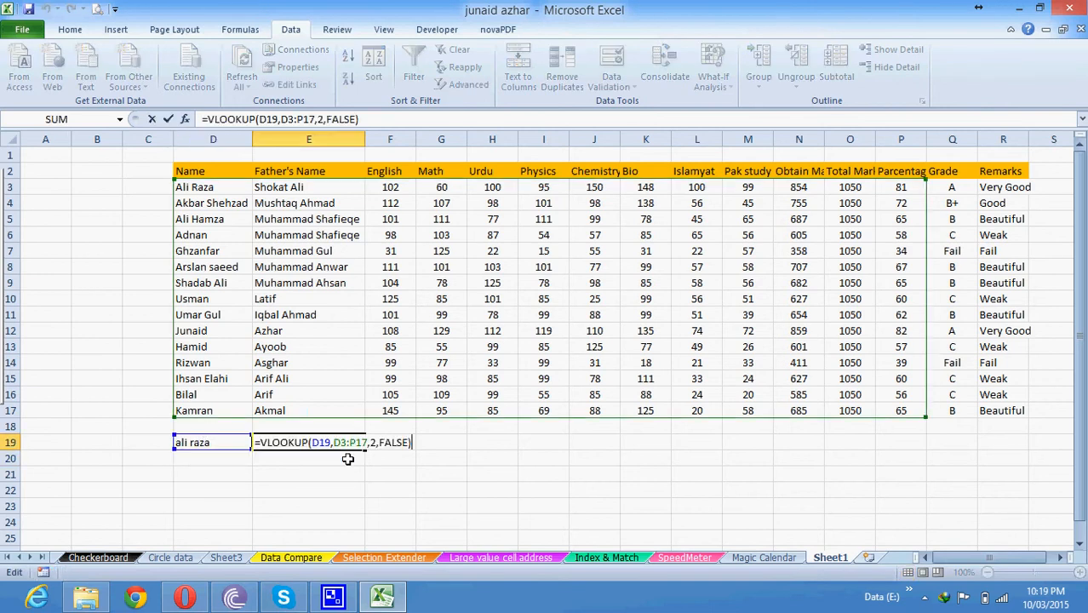
left_click(348, 442)
key("F4")
key("F4")
key("F4")
key("F4")
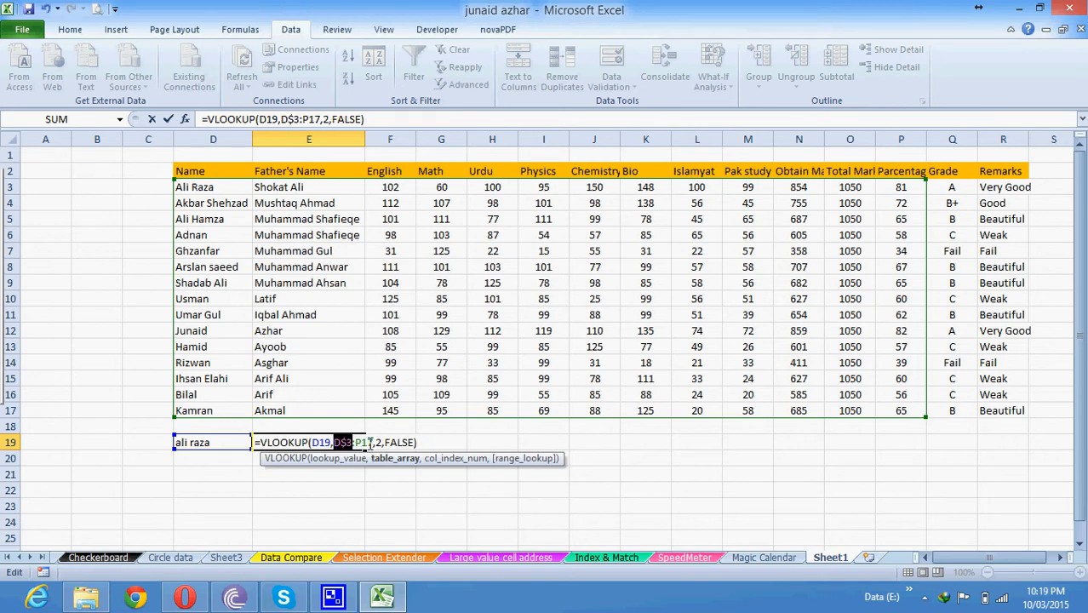
left_click_drag(365, 442, 330, 442)
key("F4")
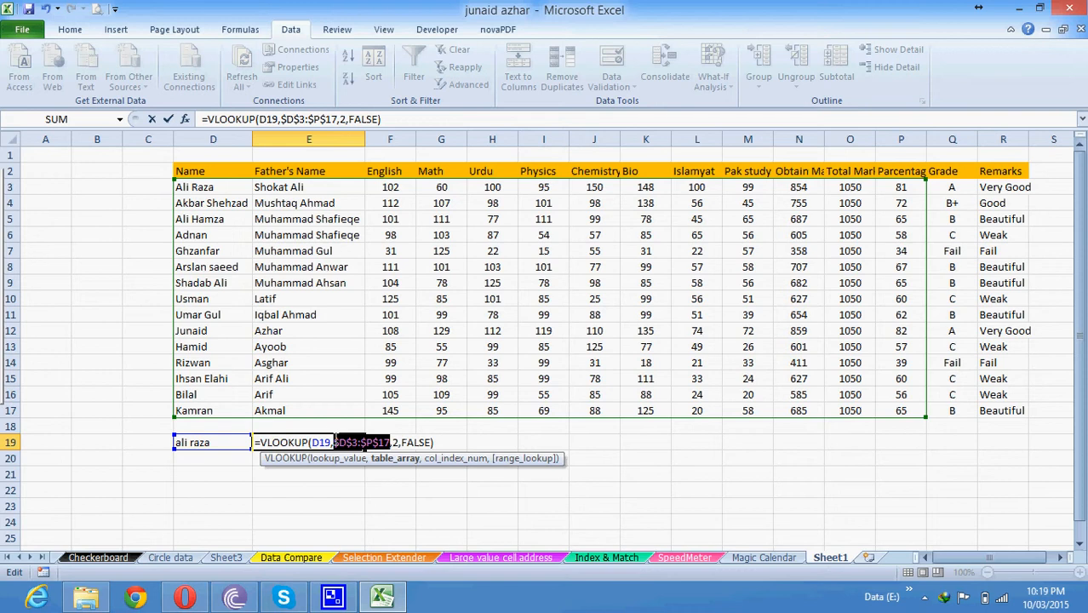
left_click(321, 441)
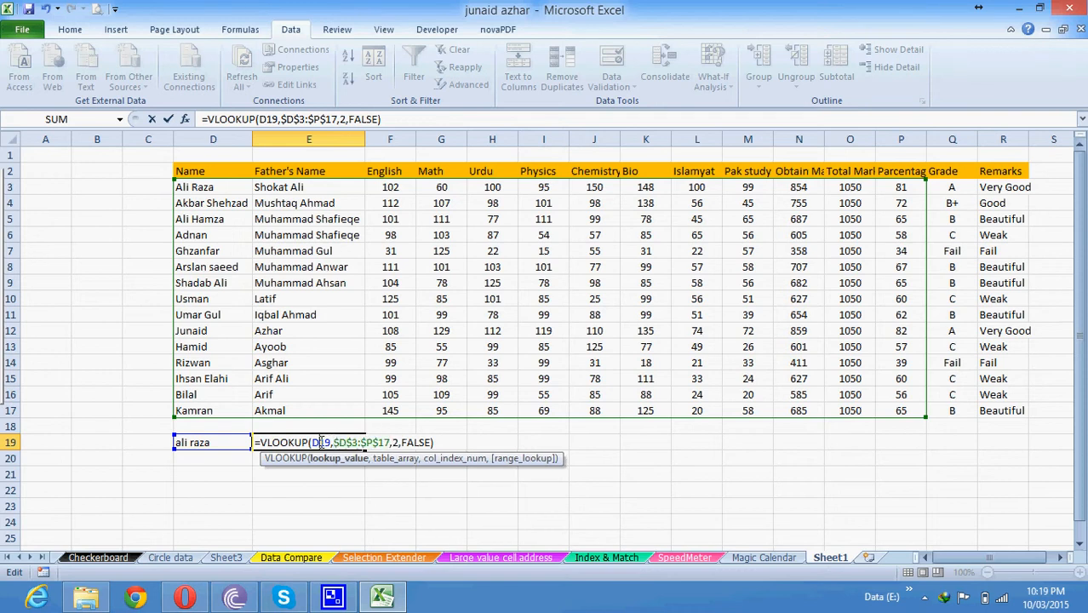
key("F4")
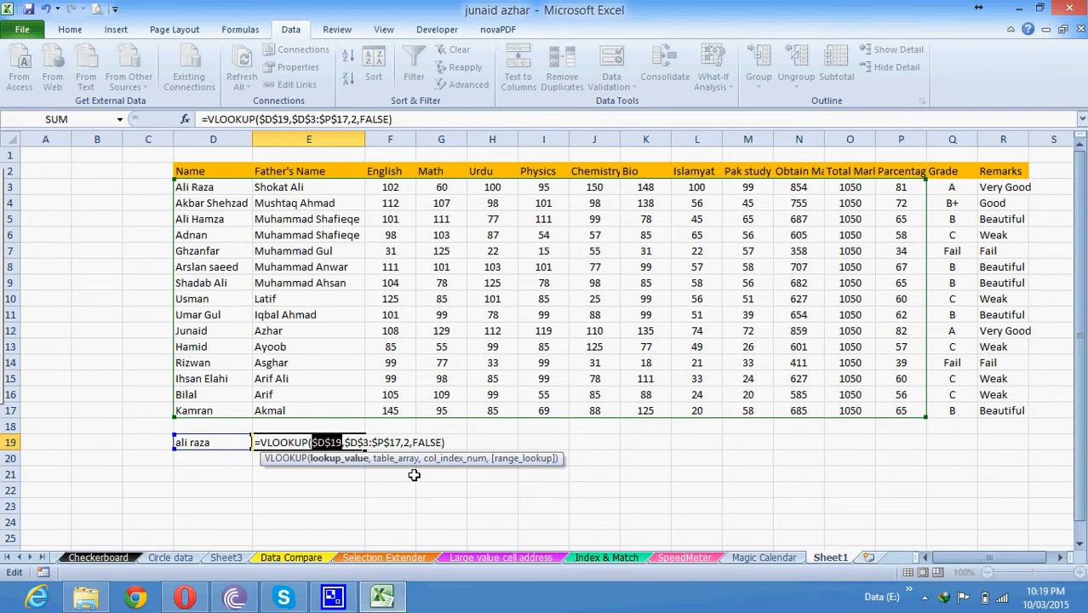
key("ctrl+Return")
Fill the E19 lookup across to N19 and inspect F19's copied formula.
left_click_drag(365, 450, 805, 436)
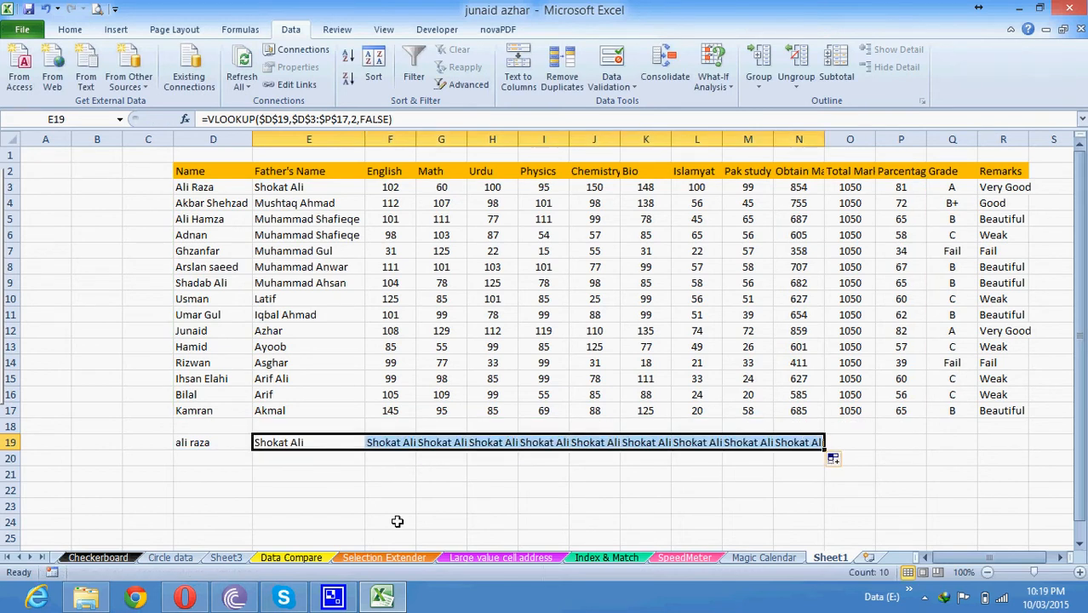
left_click(403, 442)
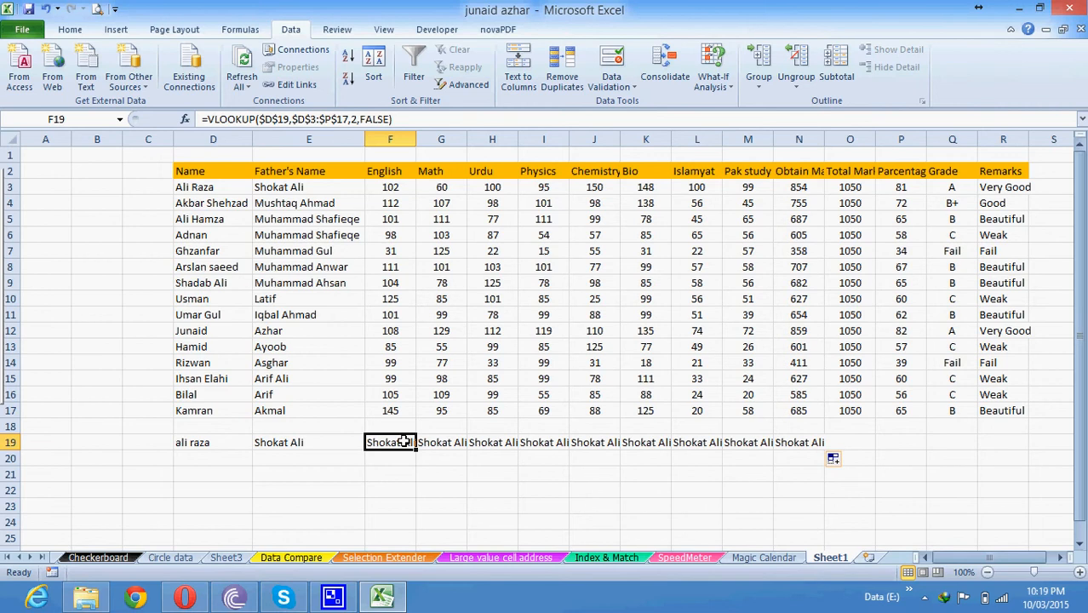
double_click(403, 442)
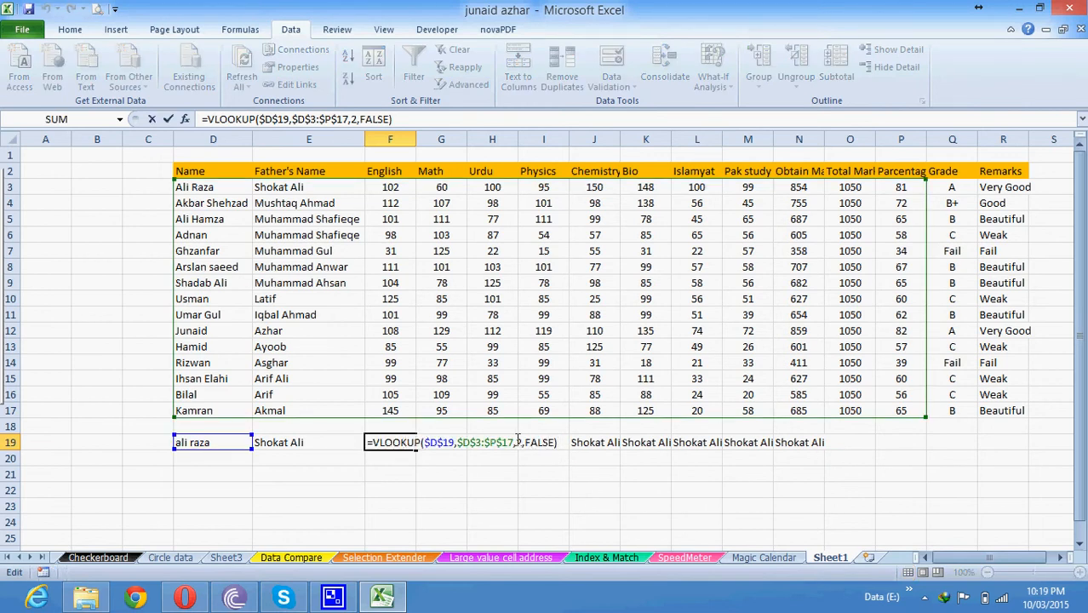
left_click(518, 442)
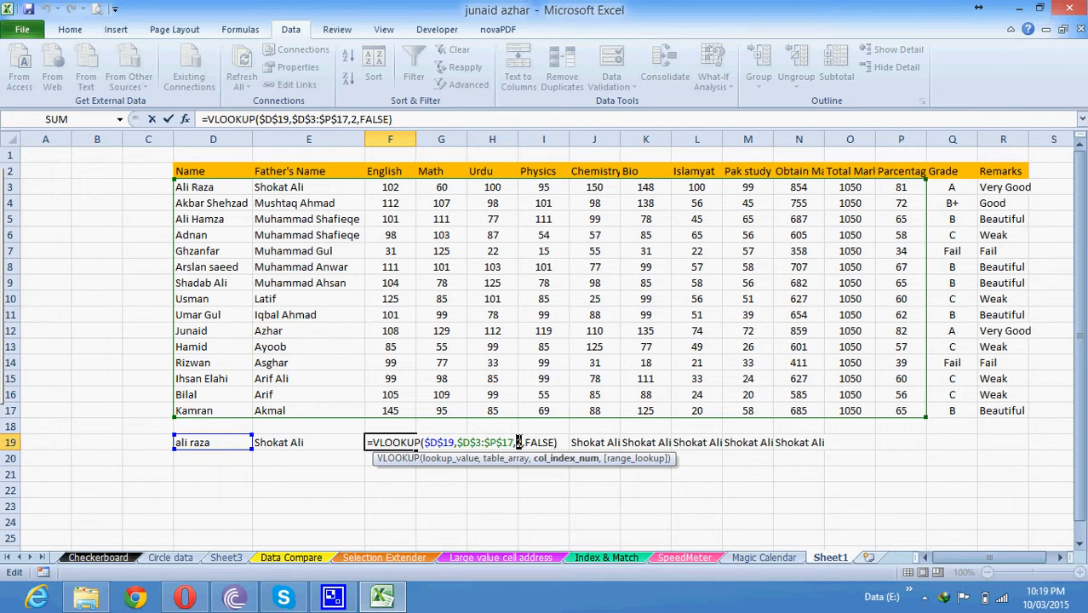
key("Escape")
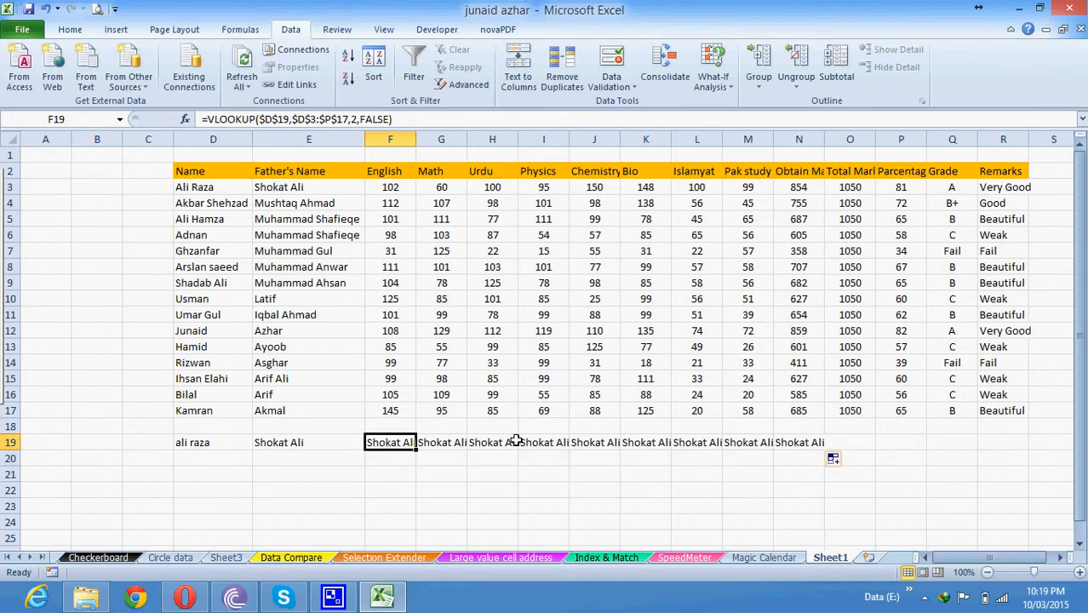
Clear the lookup formulas from F19:N19 and then from E19.
left_click_drag(390, 442, 792, 442)
key("Delete")
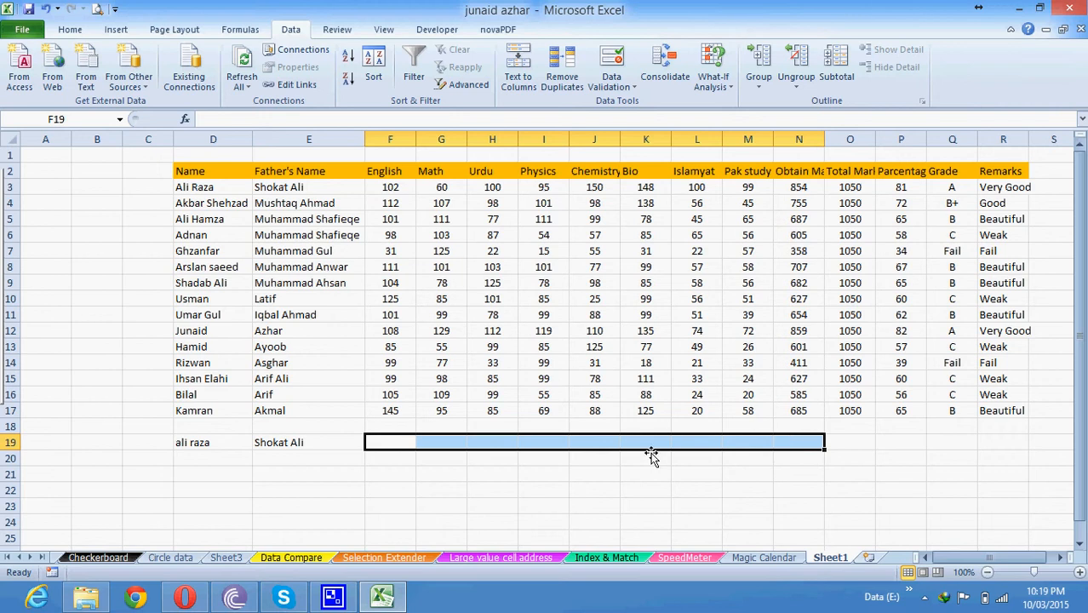
left_click(305, 444)
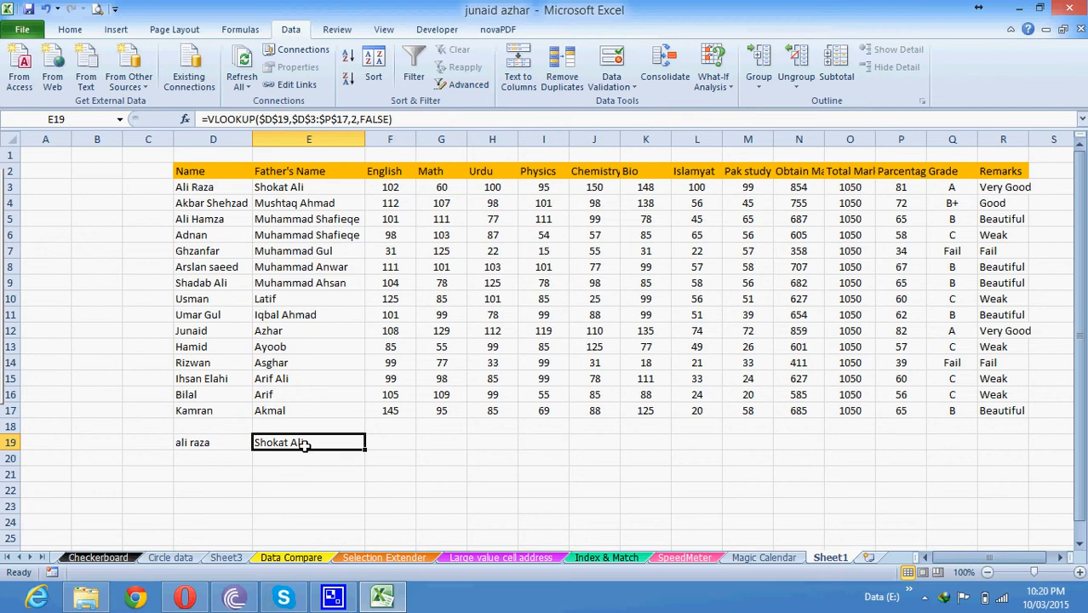
key("Delete")
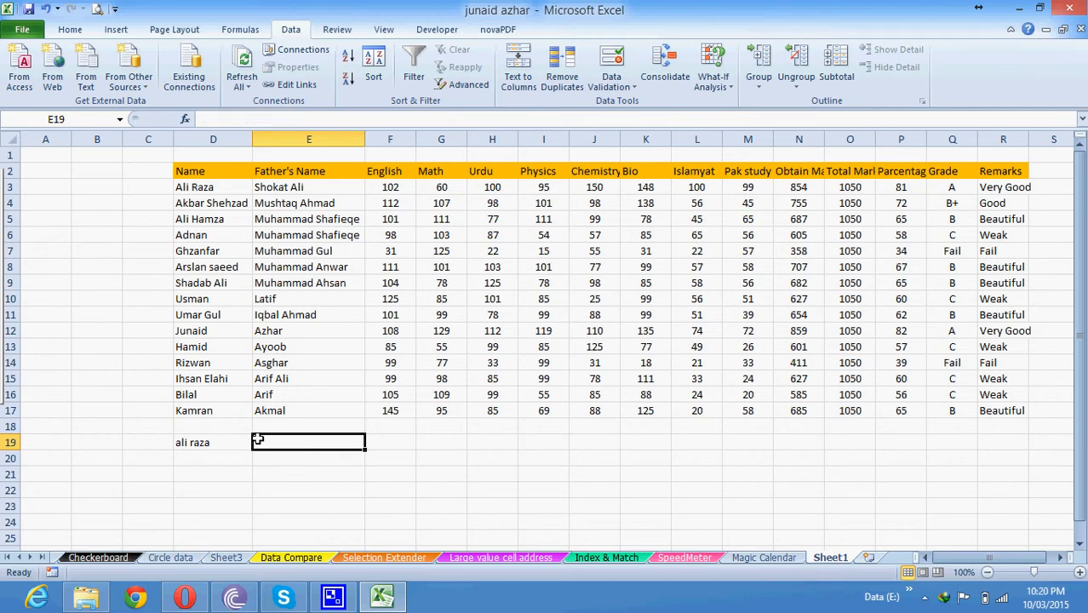
Clear D19 and set its data validation to allow a List.
left_click(231, 441)
key("Delete")
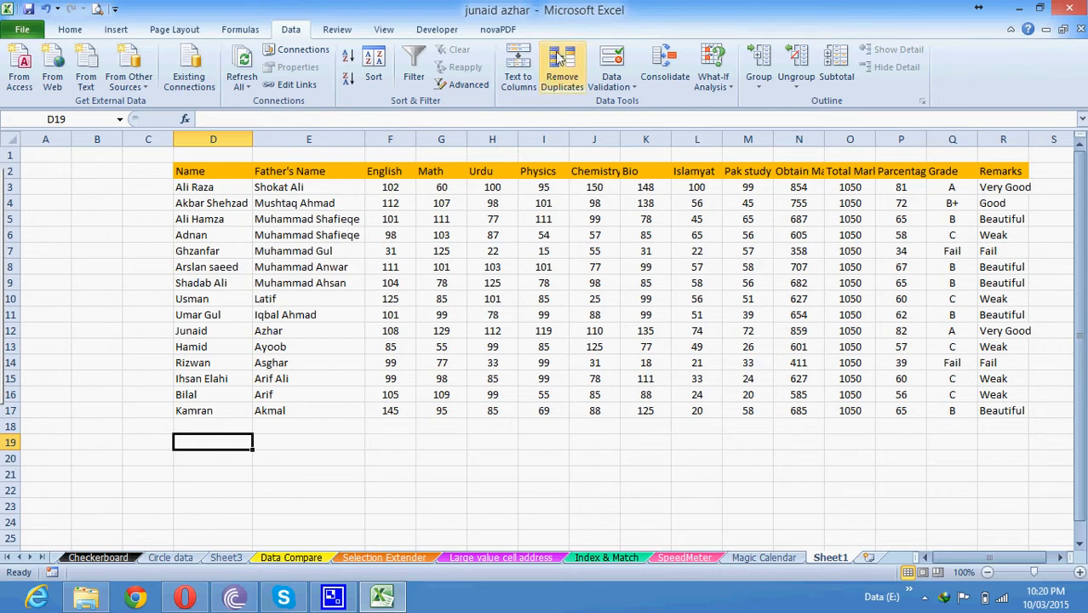
left_click(612, 61)
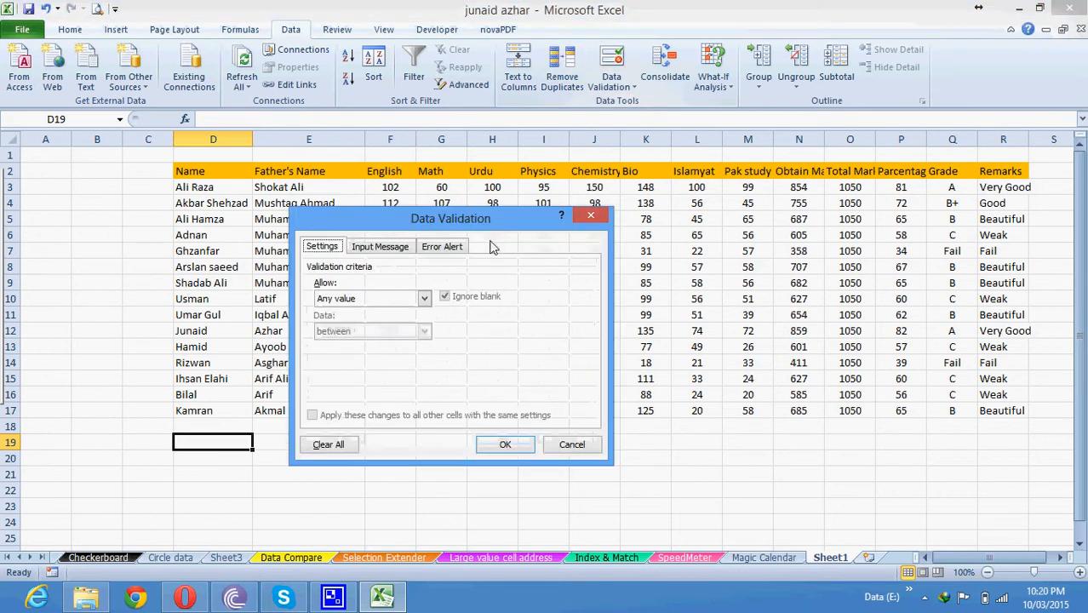
left_click(423, 298)
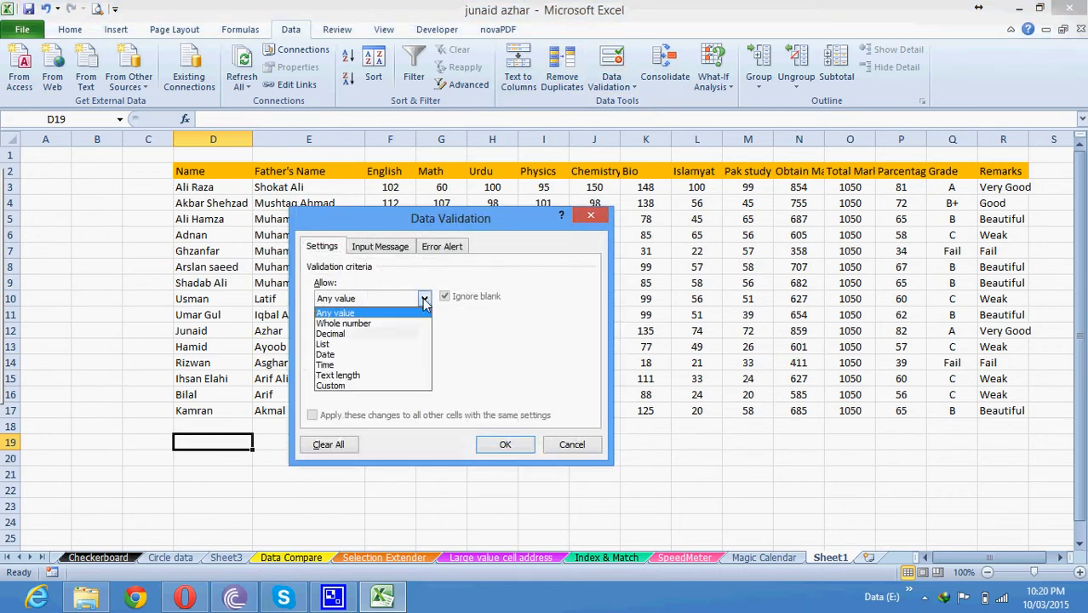
left_click(375, 344)
Set the list source to =$D$3:$D$17, confirm, and open D19's new dropdown.
left_click(509, 364)
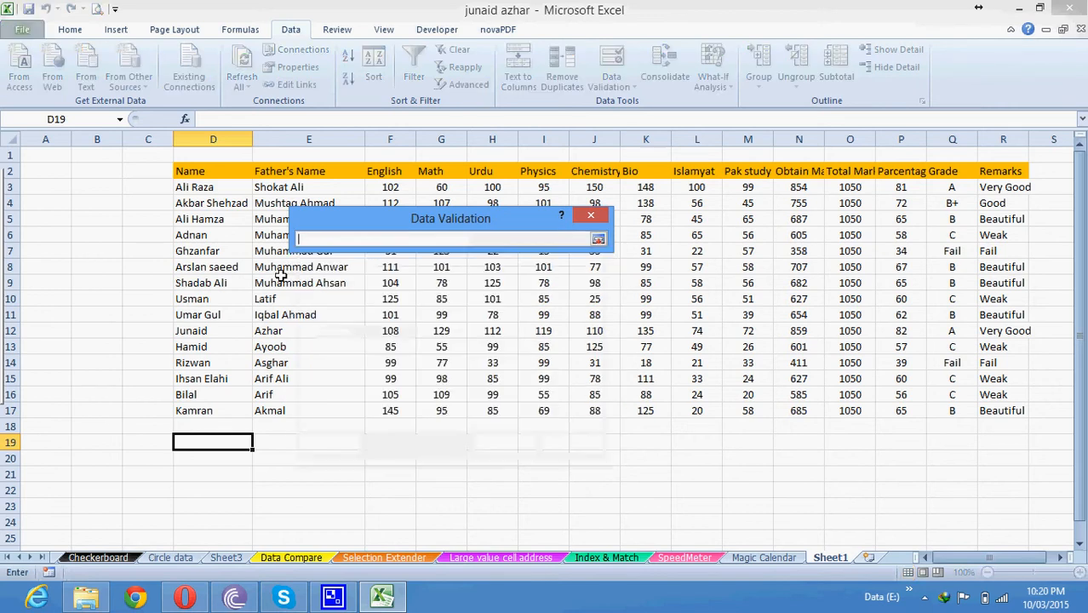
left_click_drag(211, 188, 214, 412)
left_click(493, 345)
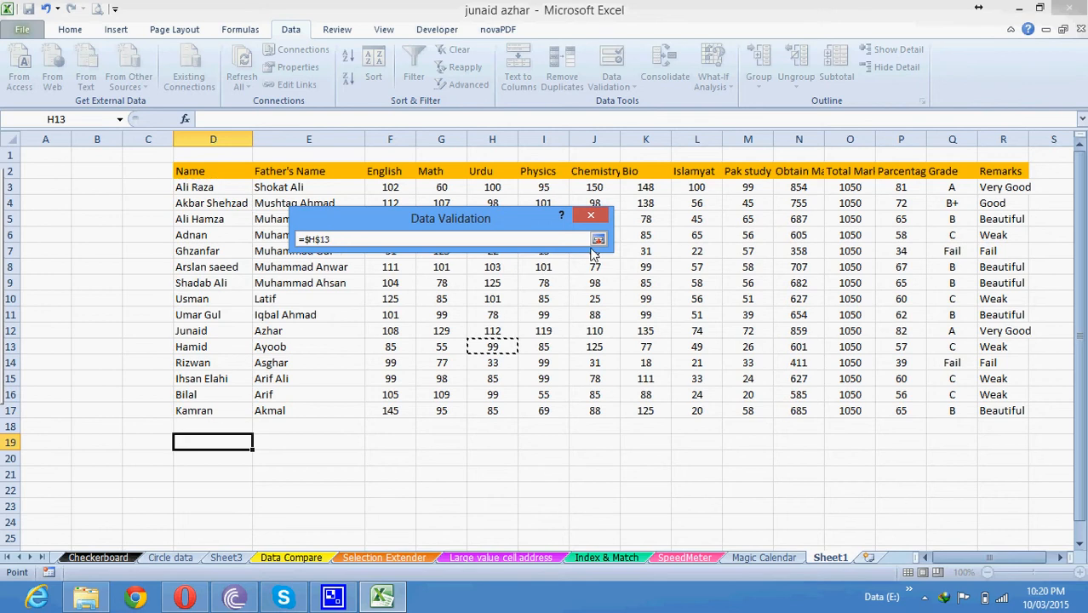
left_click(598, 241)
left_click(509, 364)
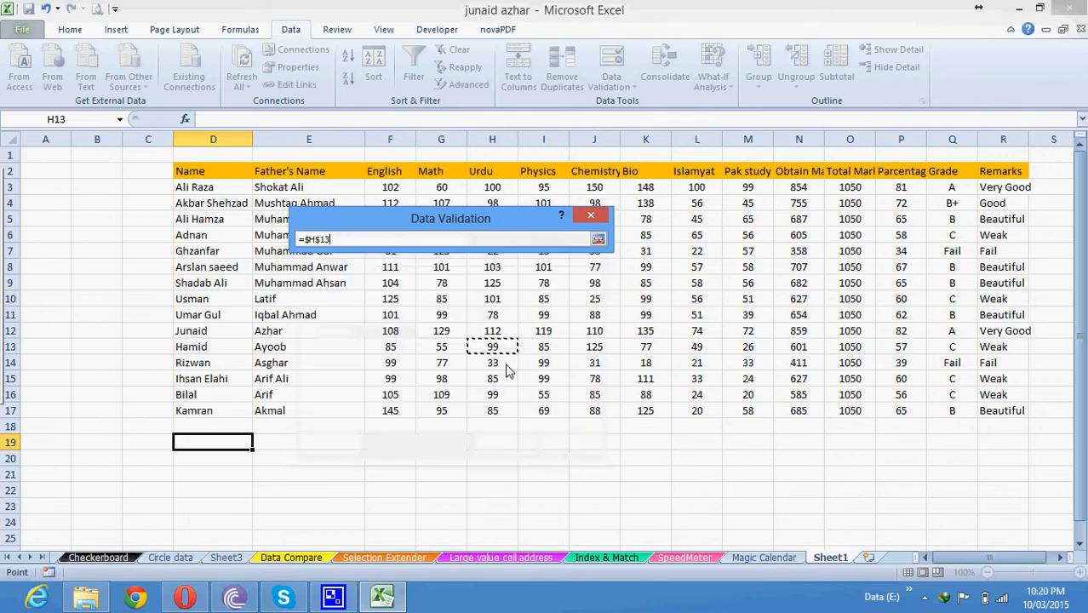
left_click(196, 189)
left_click_drag(196, 189, 215, 414)
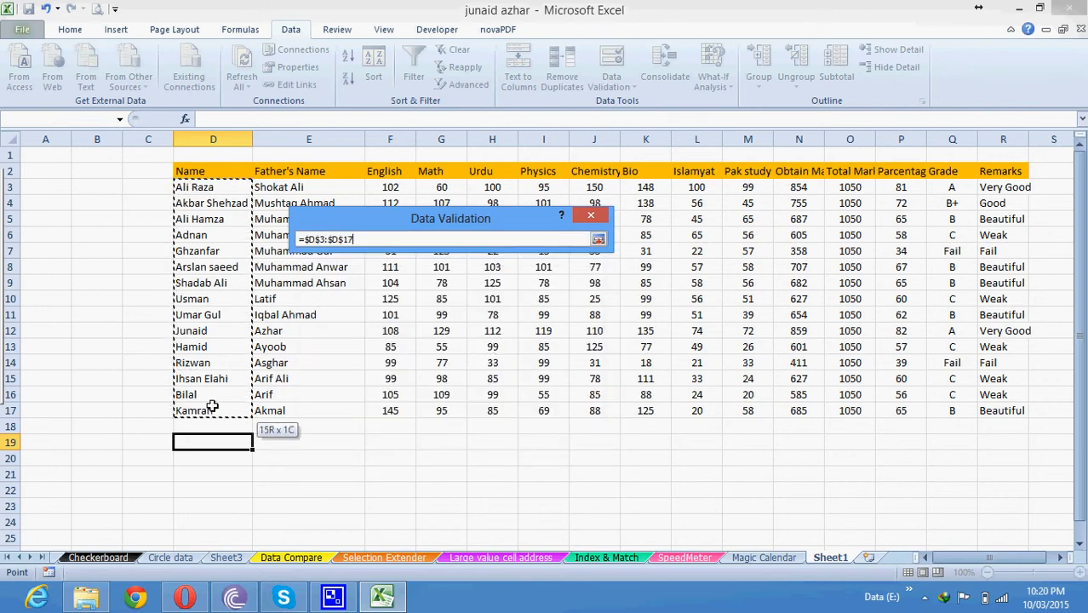
left_click(599, 239)
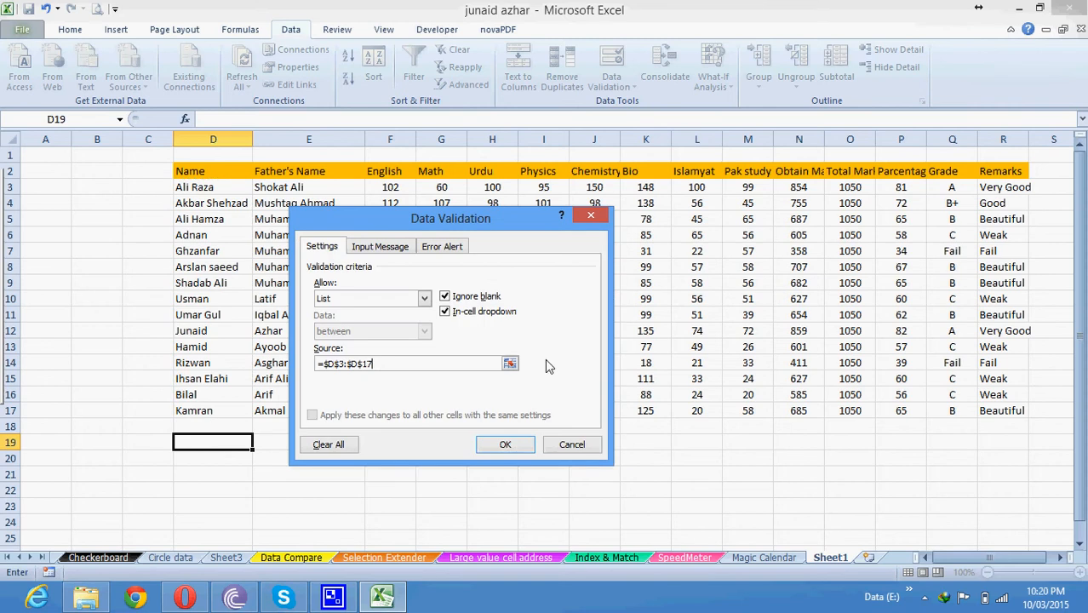
left_click(505, 444)
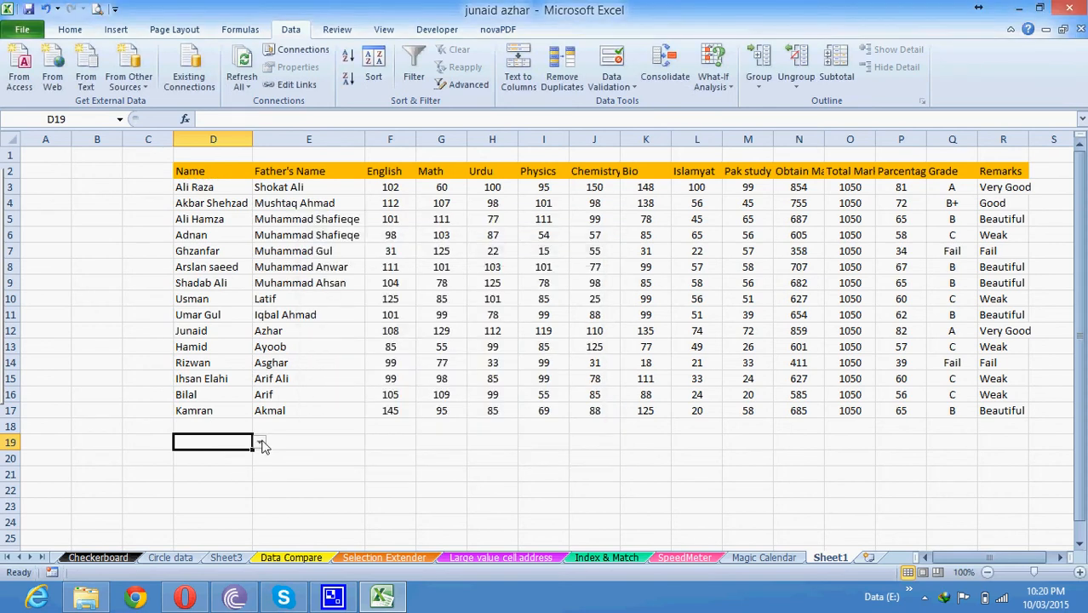
left_click(260, 442)
mouse_move(261, 477)
left_mouse_down()
mouse_move(261, 508)
mouse_move(261, 460)
left_mouse_up()
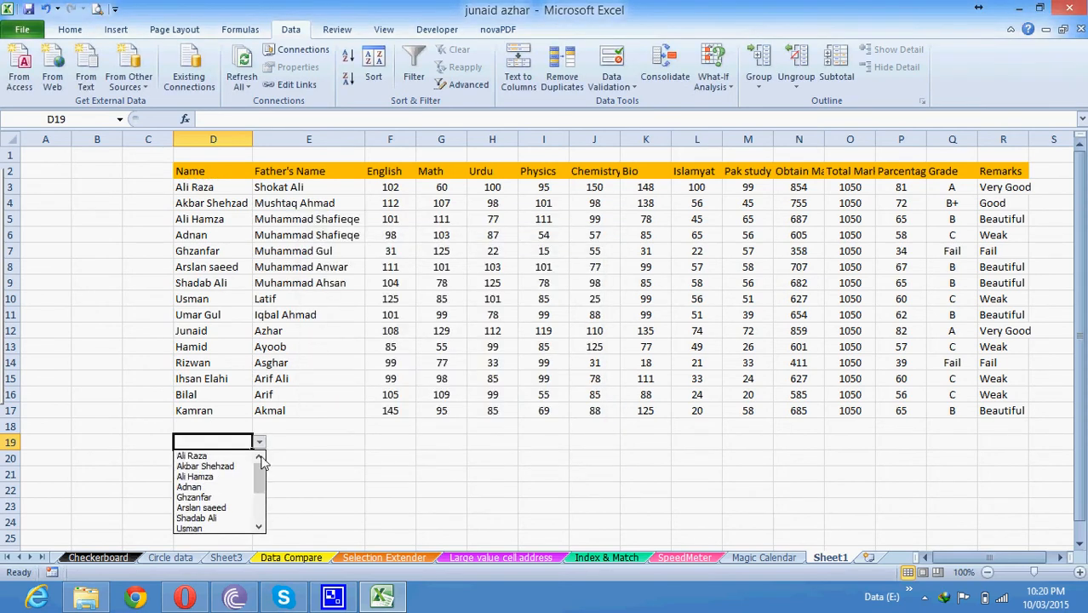
Dismiss D19's name list without selecting anyone and select E19.
left_click(259, 442)
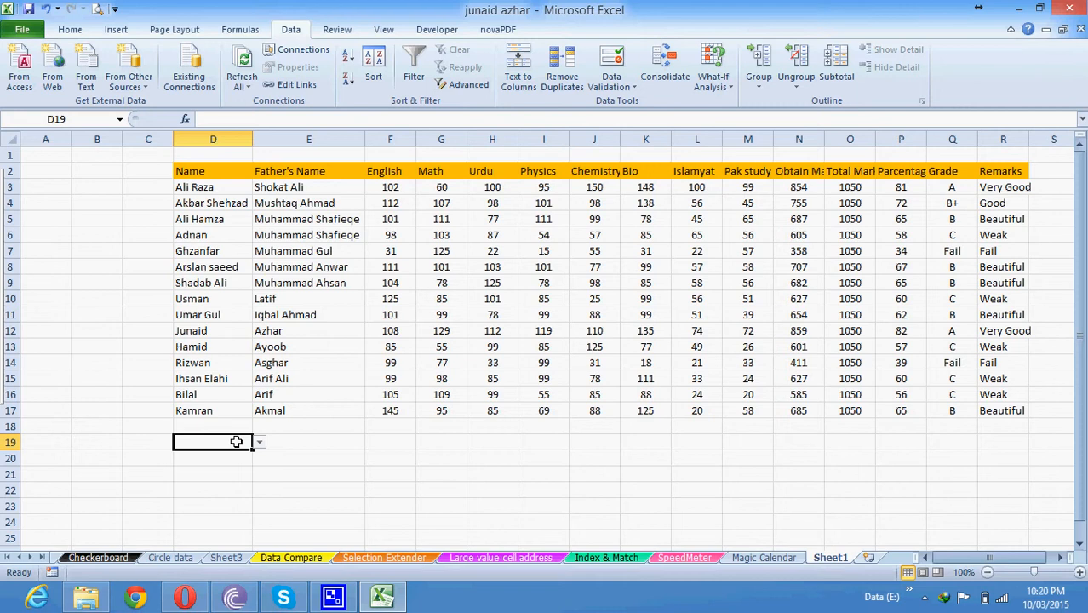
left_click(279, 438)
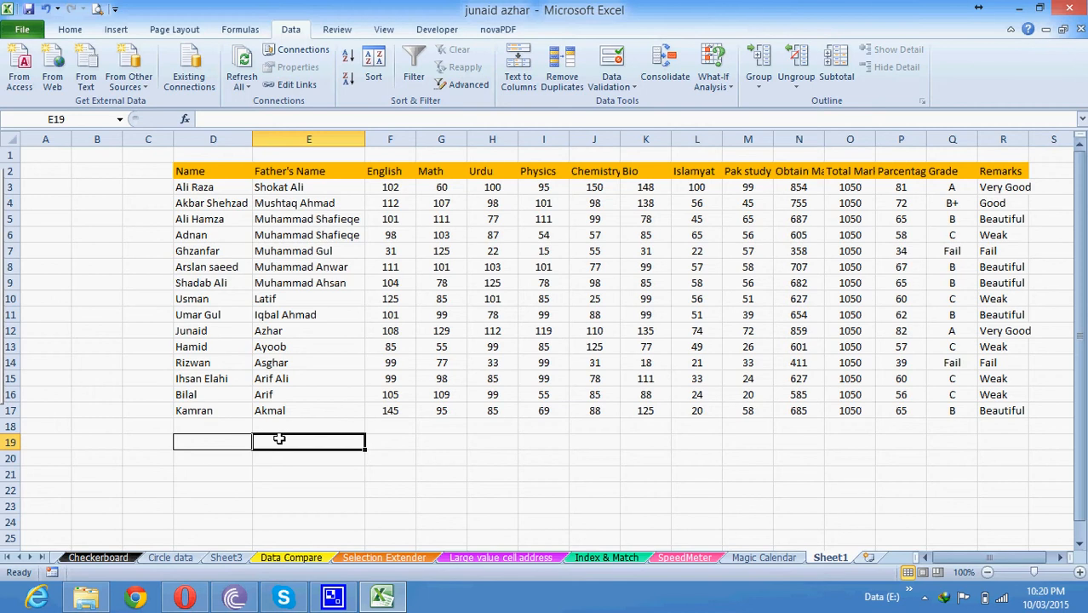
Autofit columns N and M, then extend the selection to E19:M19.
double_click(825, 139)
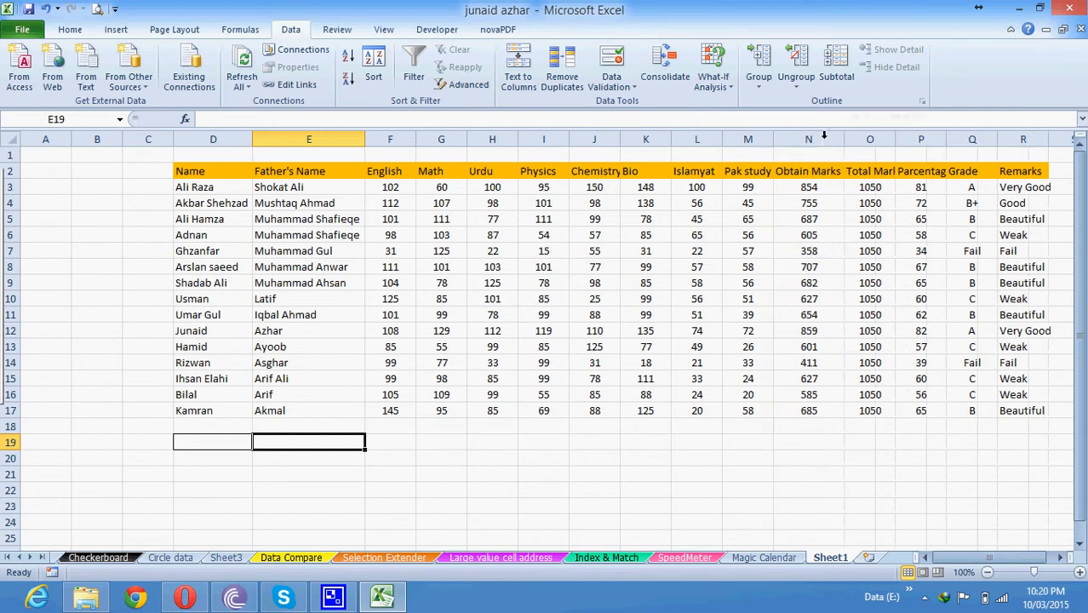
double_click(771, 143)
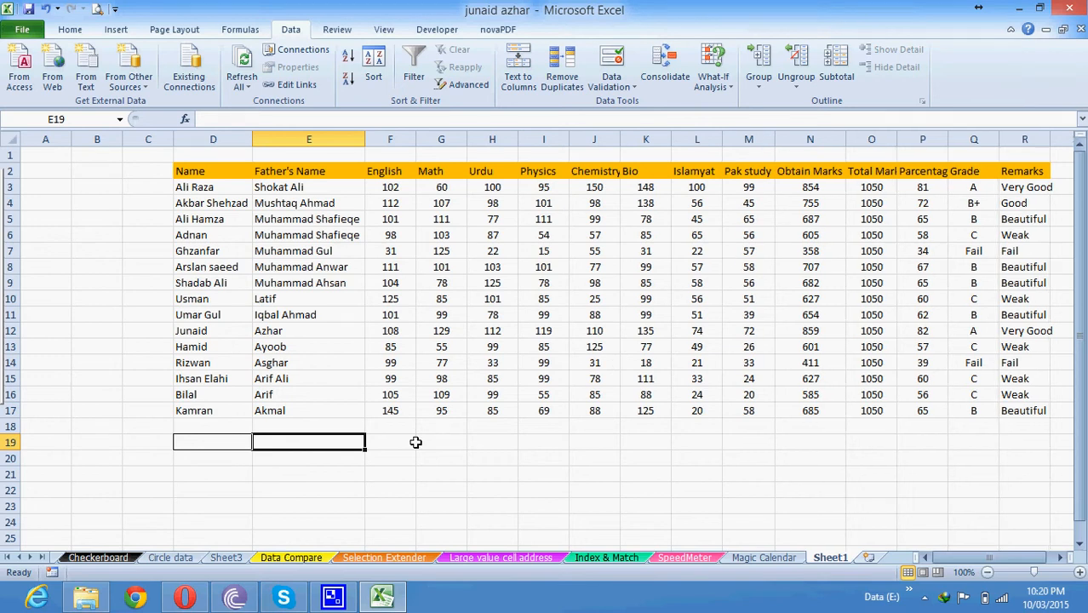
key("shift+Right")
key("shift+Right")
key("shift+Right")
key("shift+Right")
key("shift+Right")
key("shift+Right")
key("shift+Right")
key("shift+Right")
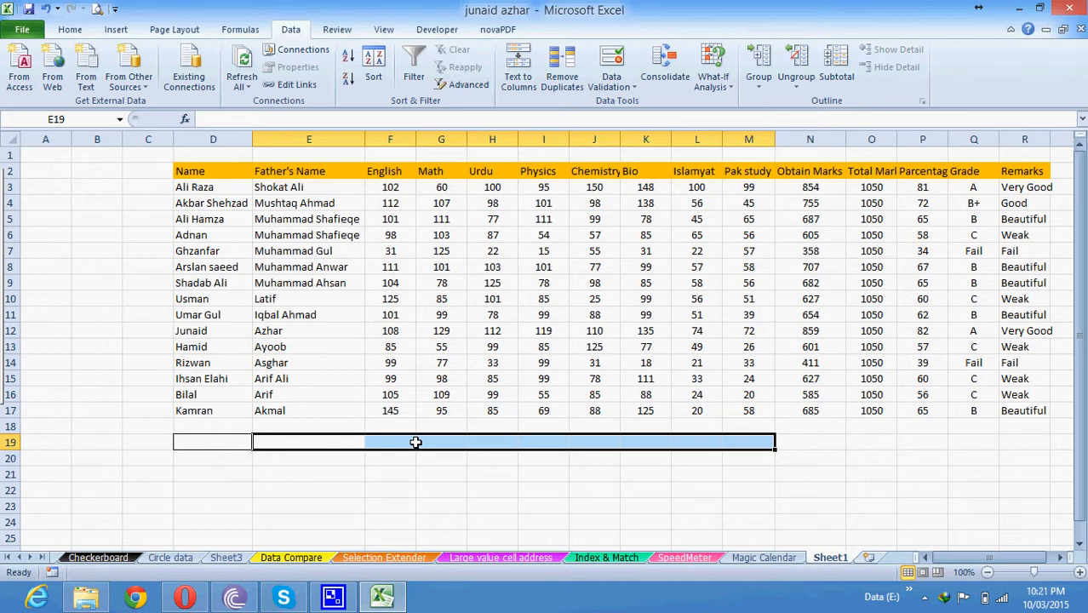
Type =VLOOKUP(D19,D2:R17, into the selected E19:M19 range.
type("=")
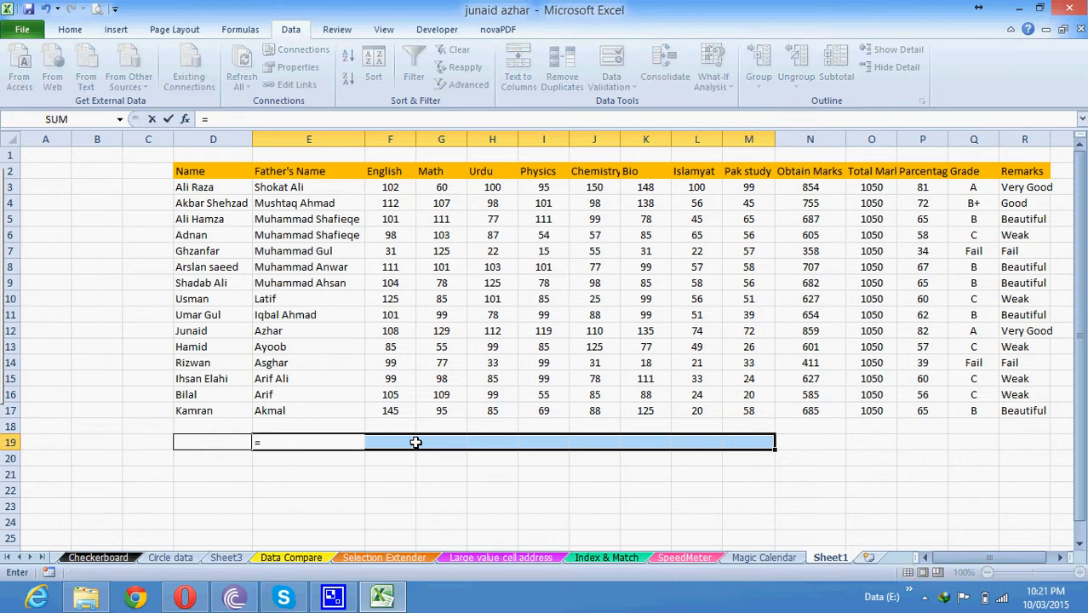
type("vl")
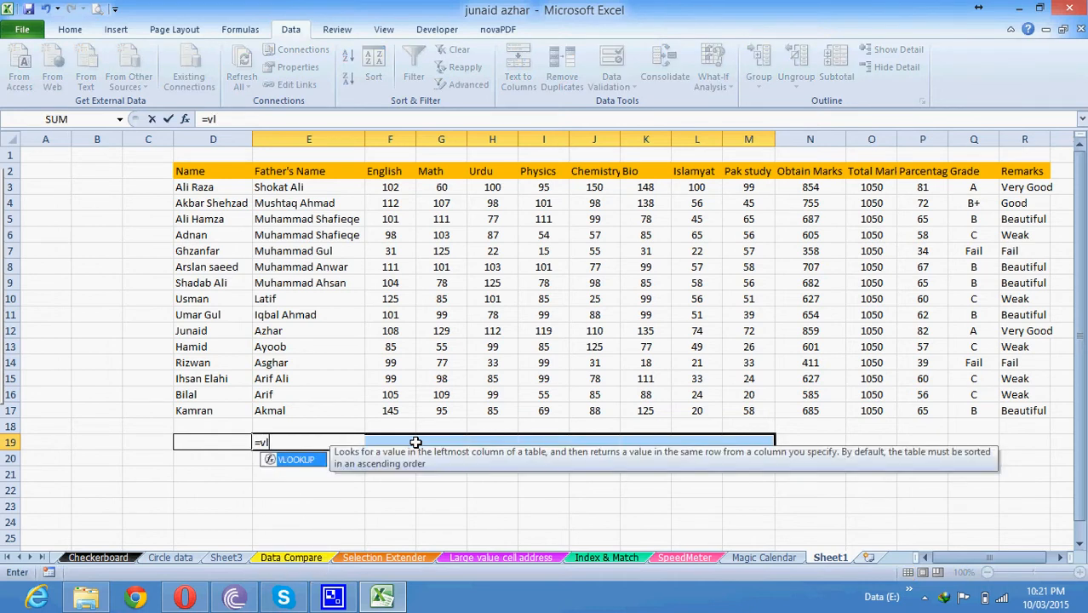
key("Tab")
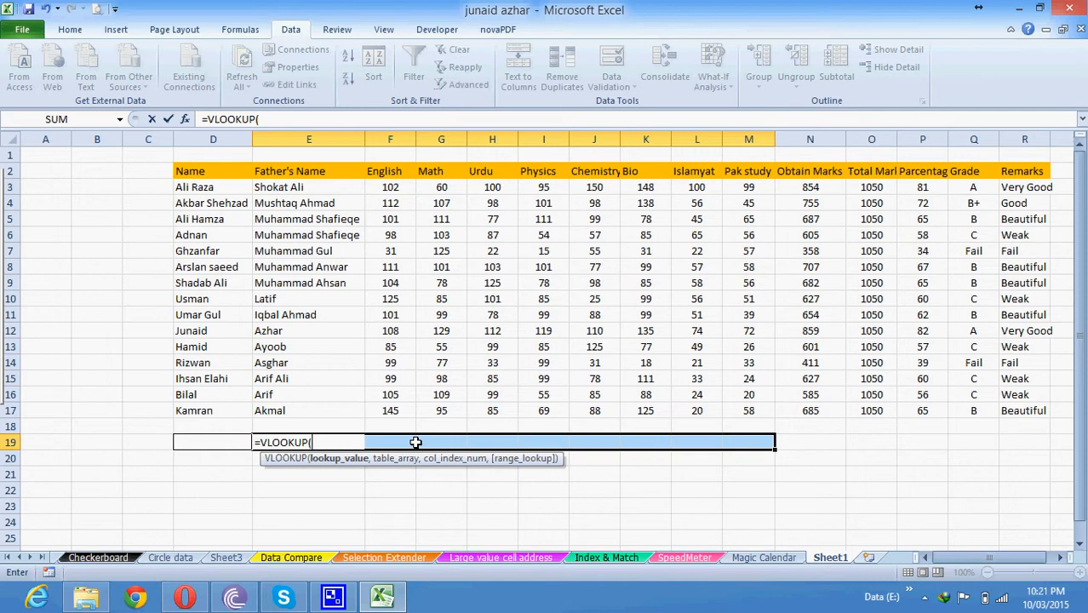
key("Left")
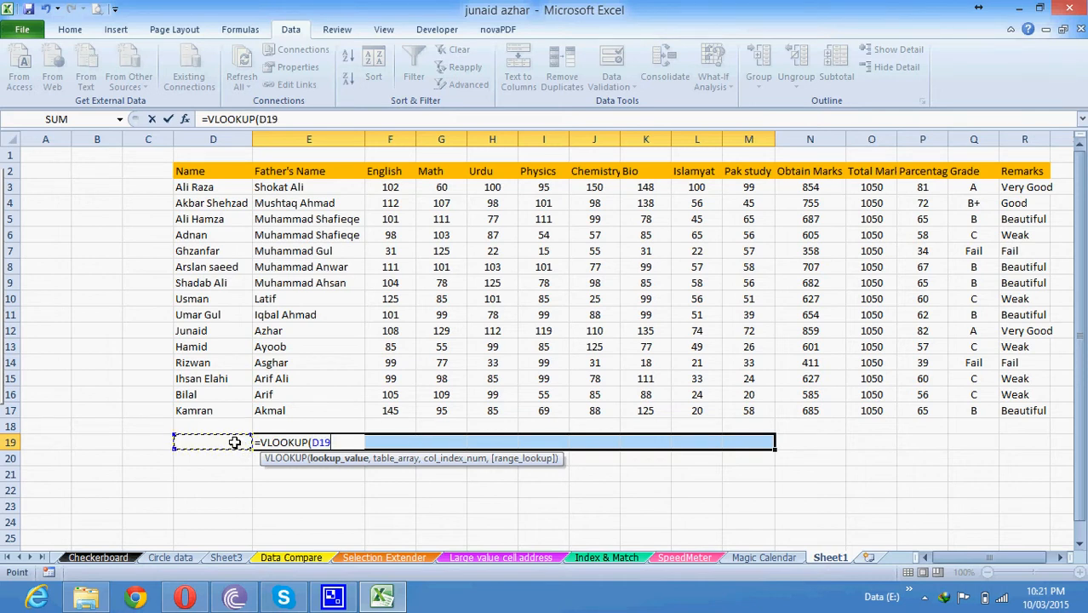
type(",")
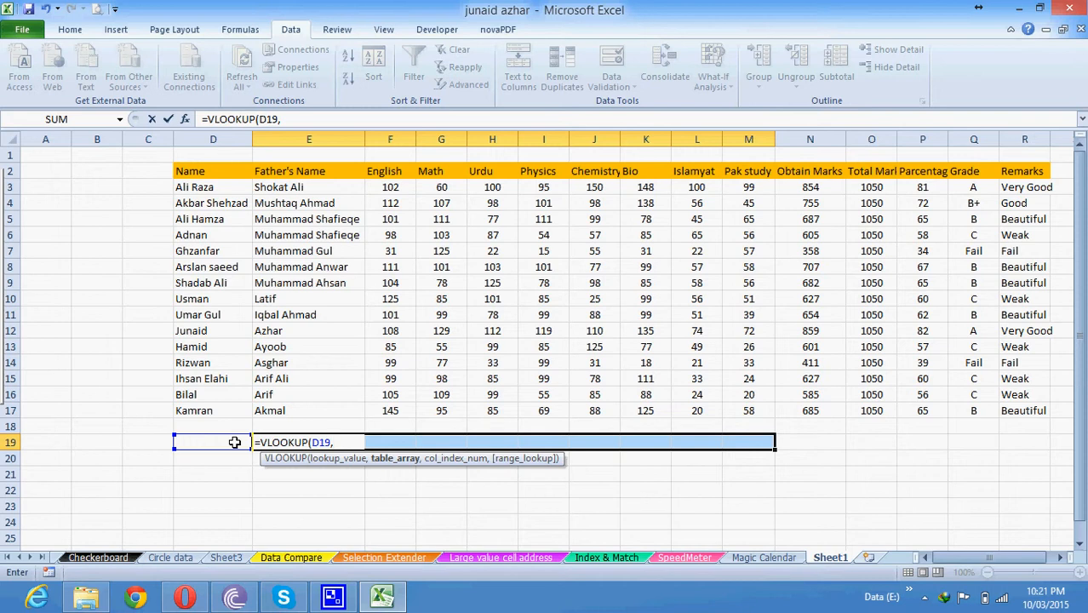
left_click_drag(182, 170, 1019, 406)
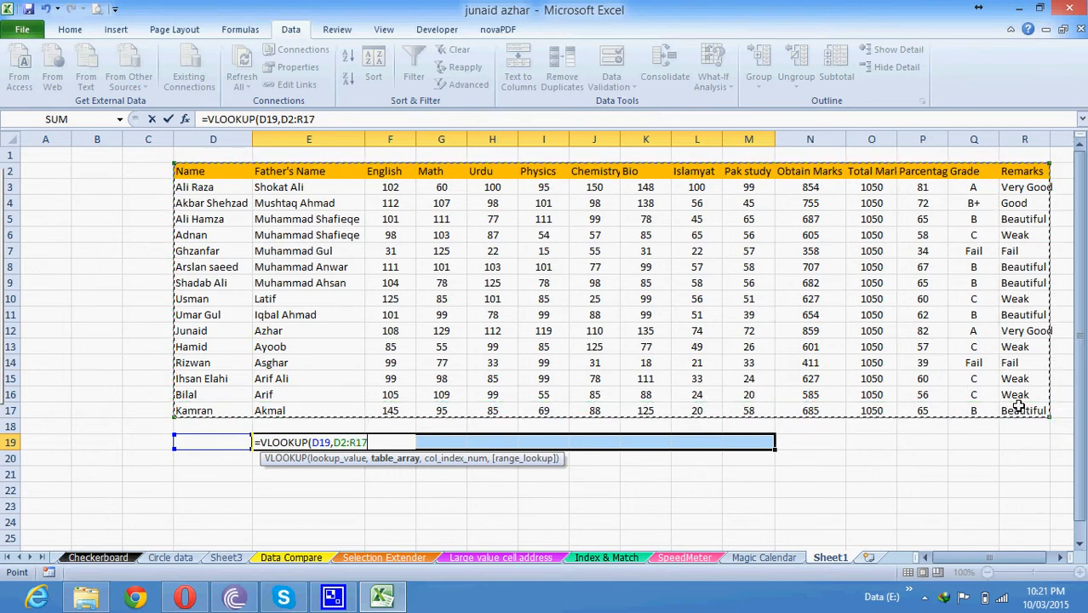
type(",")
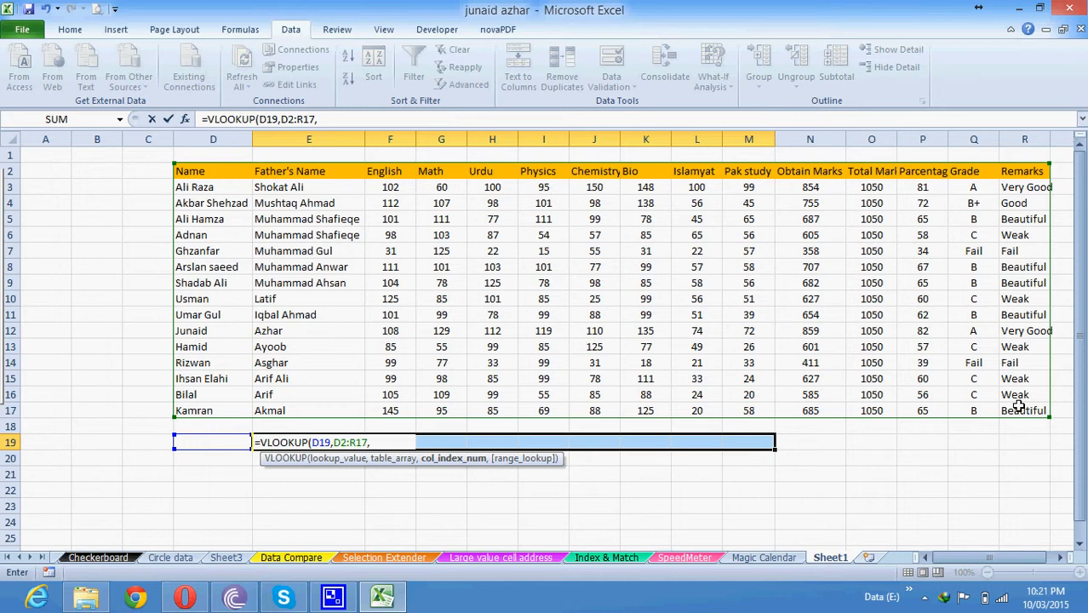
Complete it with {2,3,4,5,6,7,8,9,10},FALSE and enter it as an array formula.
type("(")
type("2")
type(",")
type("3,4,5,6")
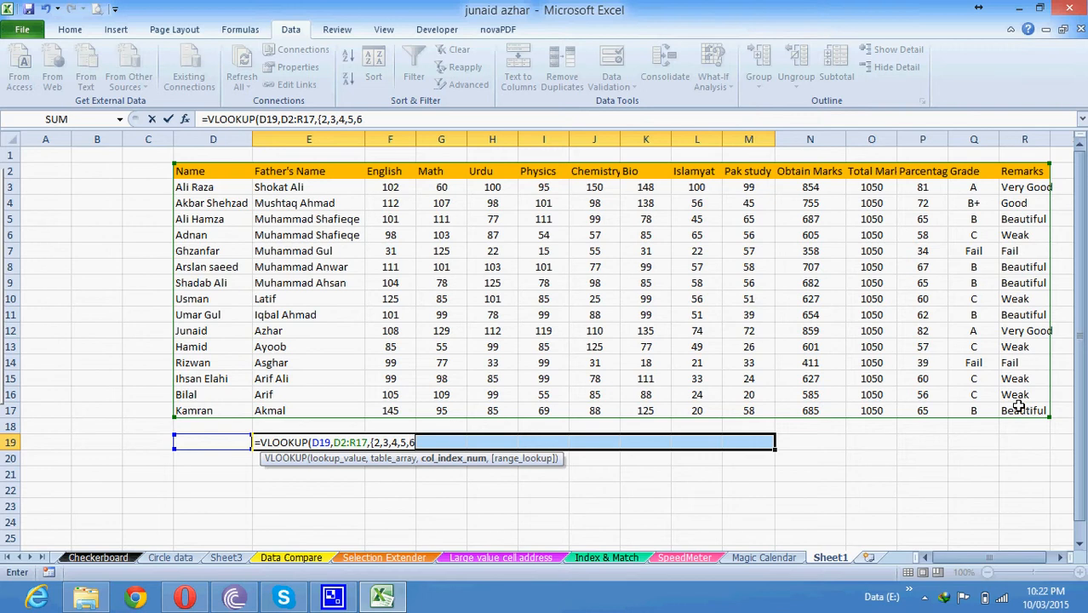
type(",7")
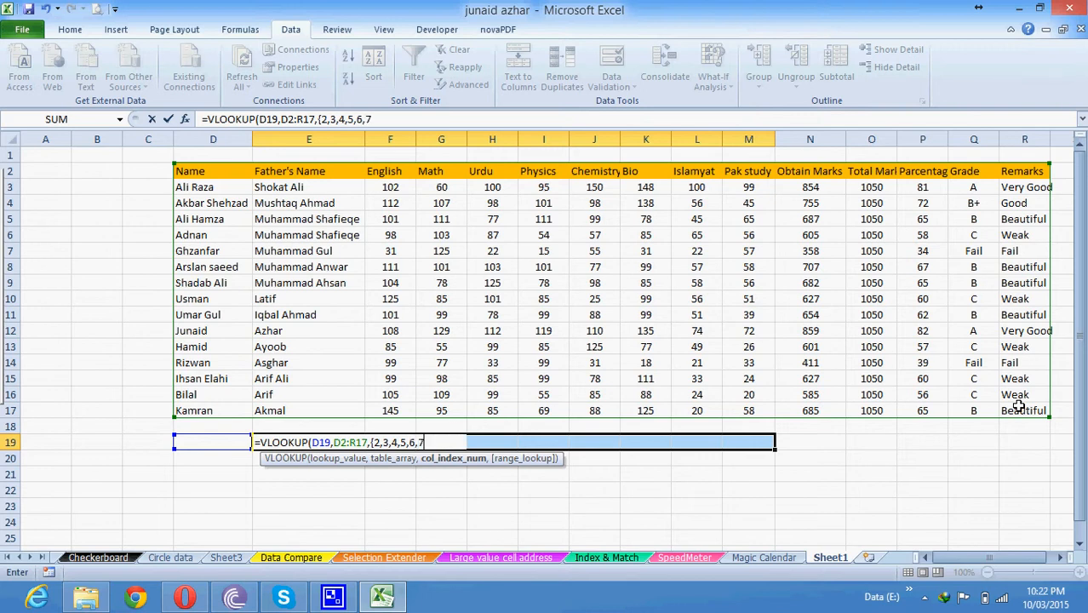
type(",8,9,10")
type("}")
type(",")
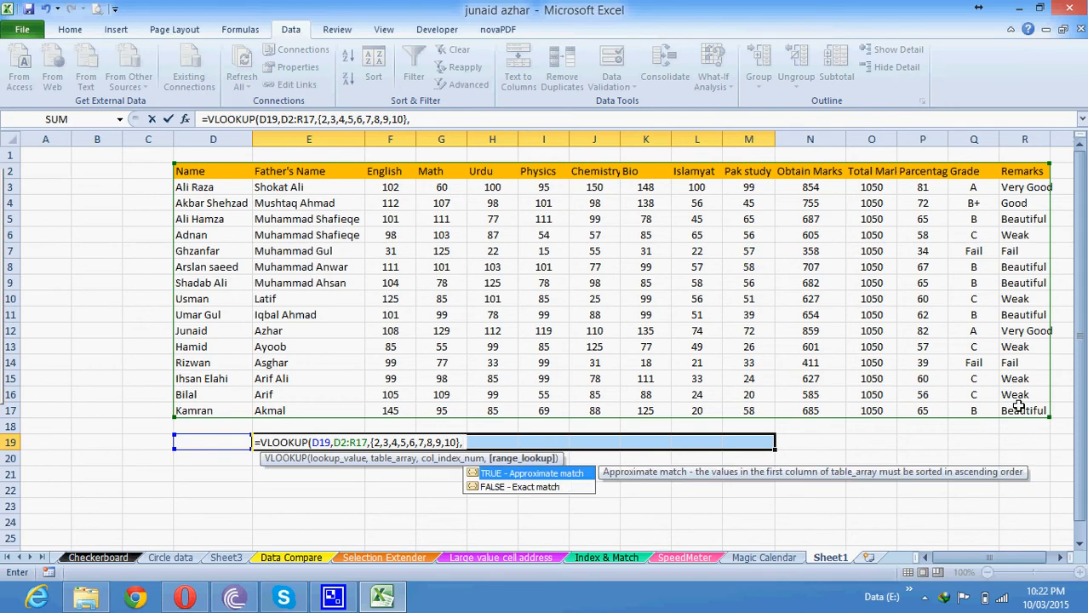
type("false")
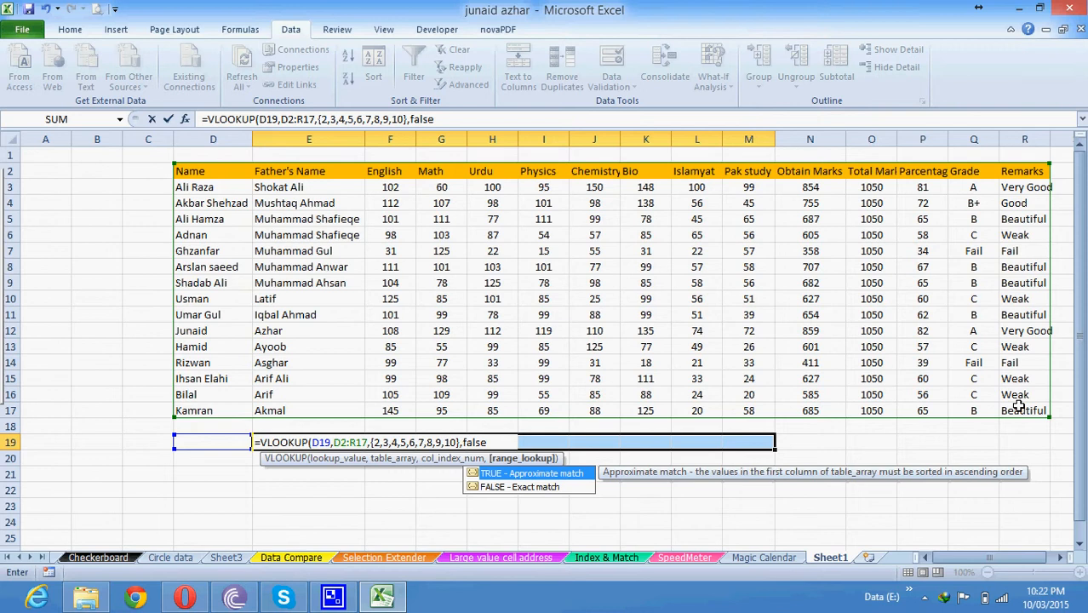
type(")")
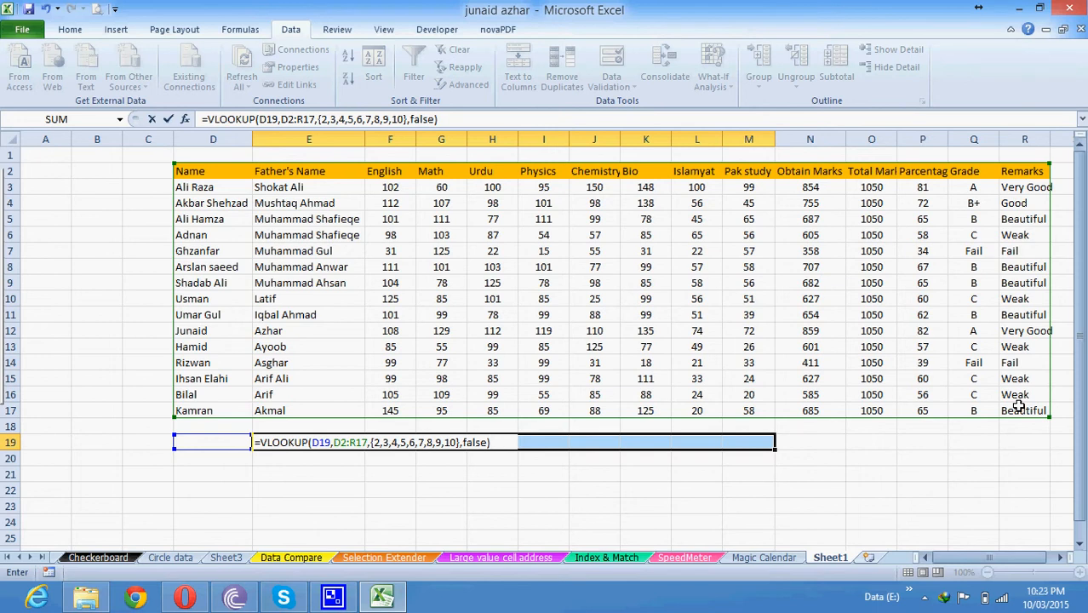
key("ctrl+shift+Return")
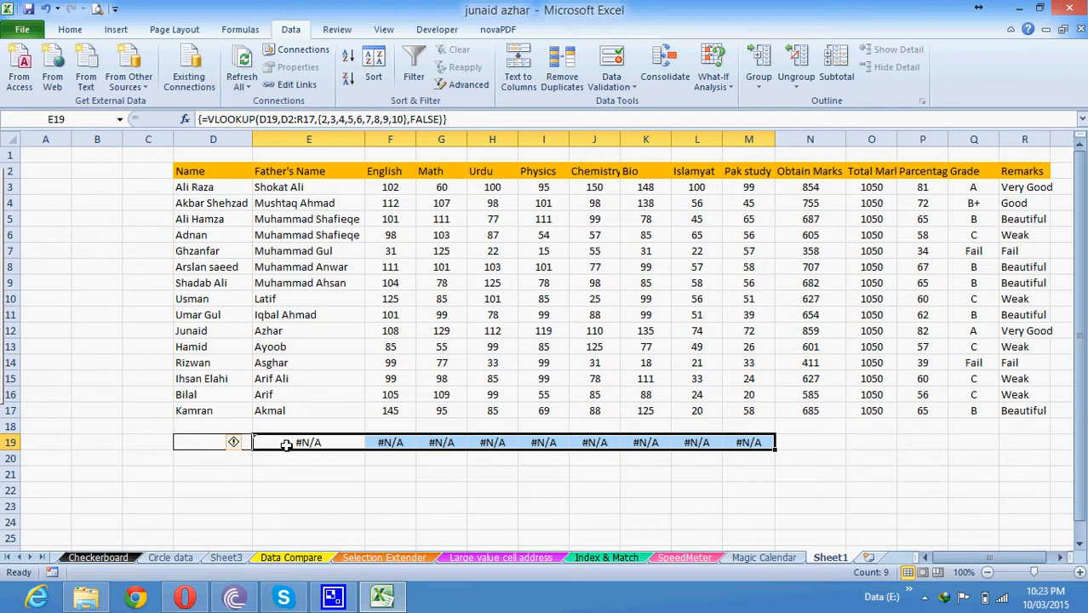
Choose another student from D19's dropdown so row 19 fills with the father's name and marks.
left_click(206, 441)
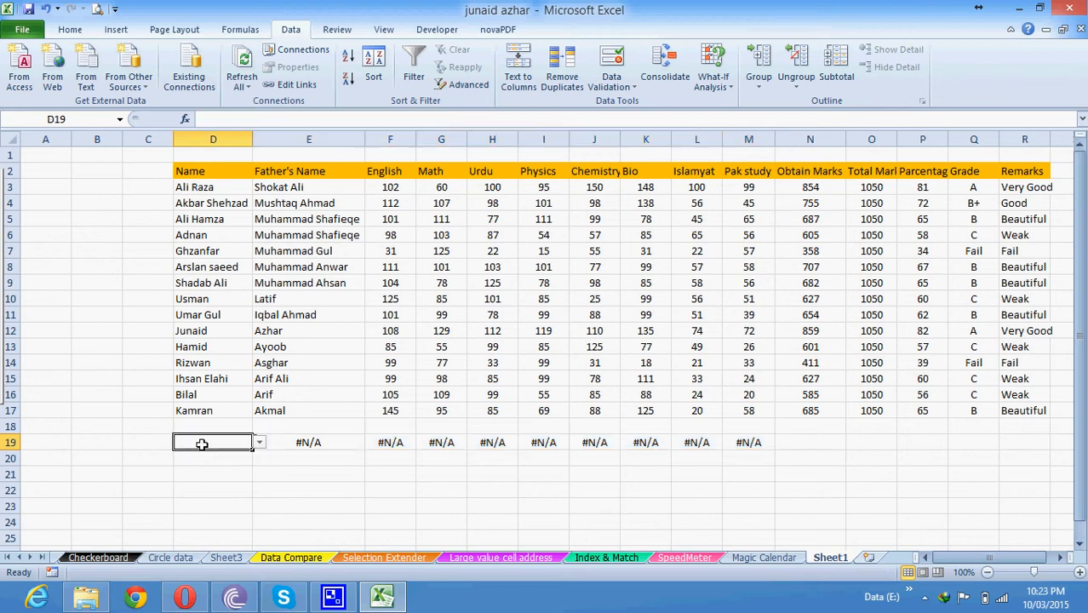
left_click(260, 442)
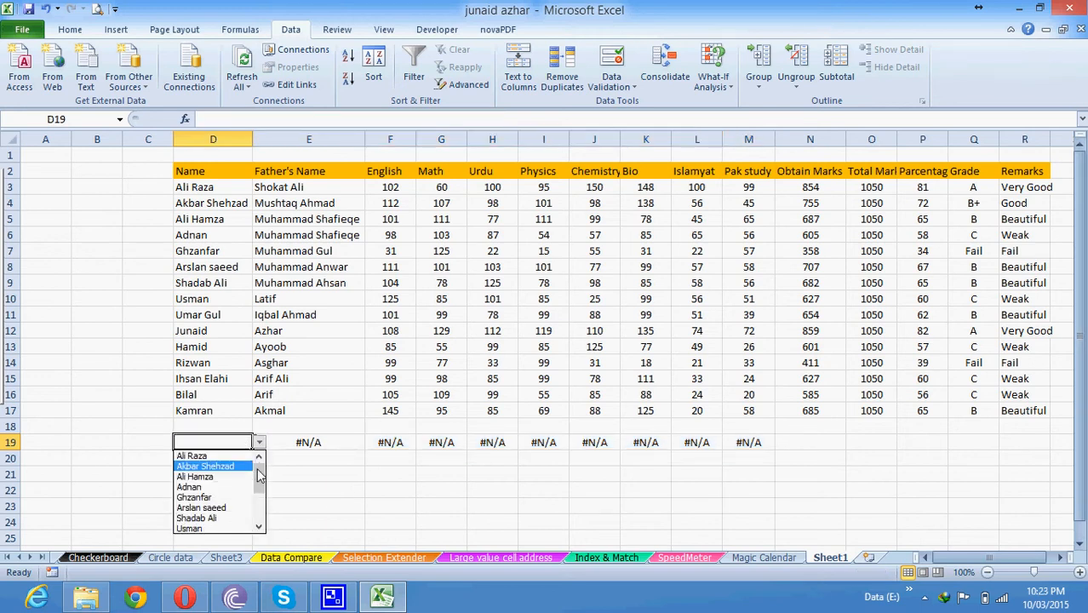
left_click_drag(261, 477, 262, 495)
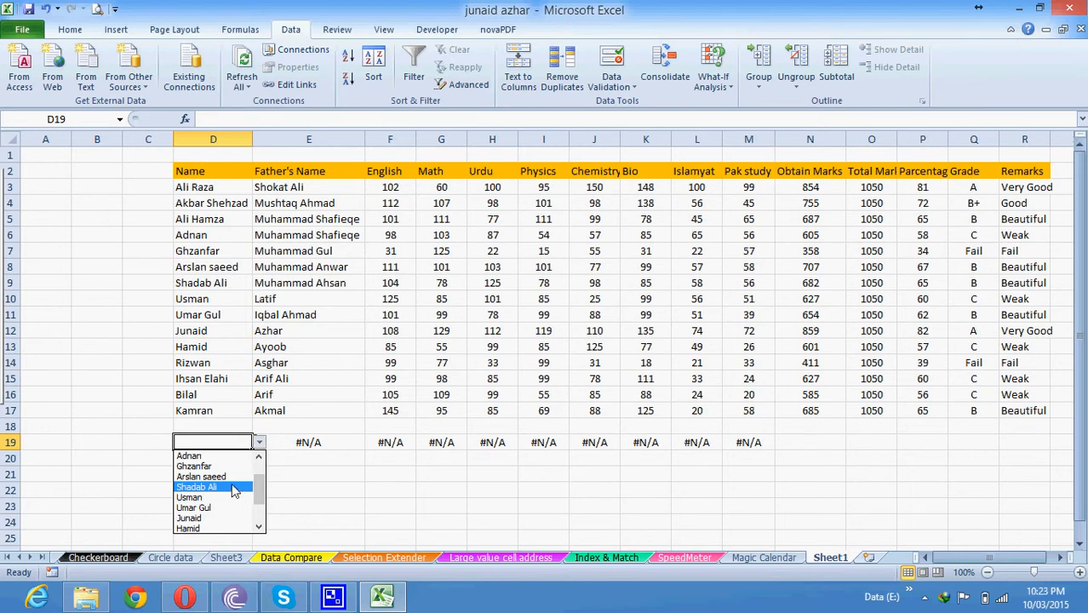
left_click(204, 487)
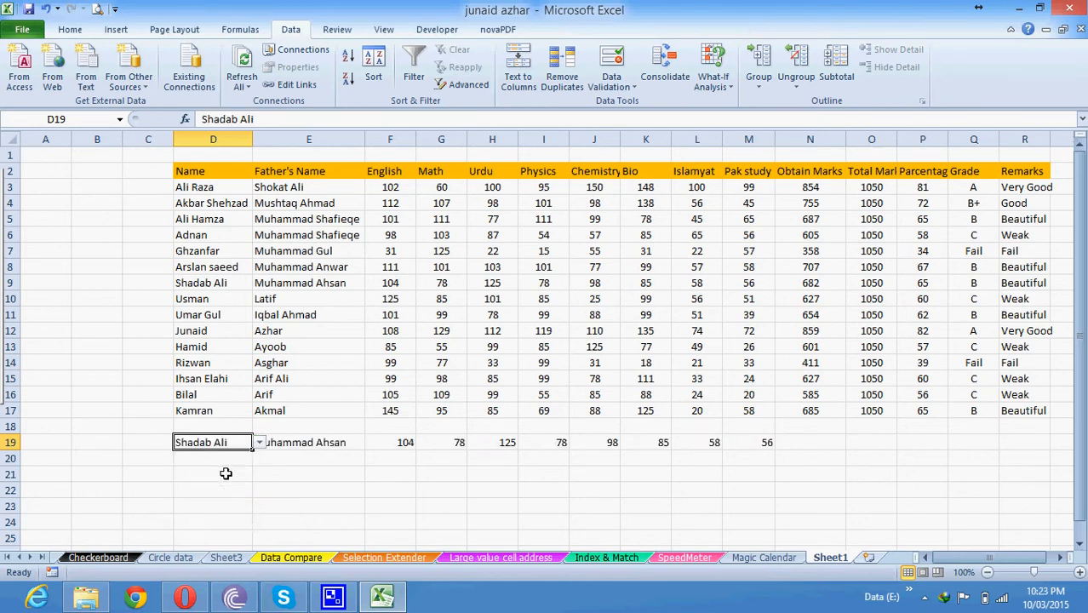
left_click(226, 473)
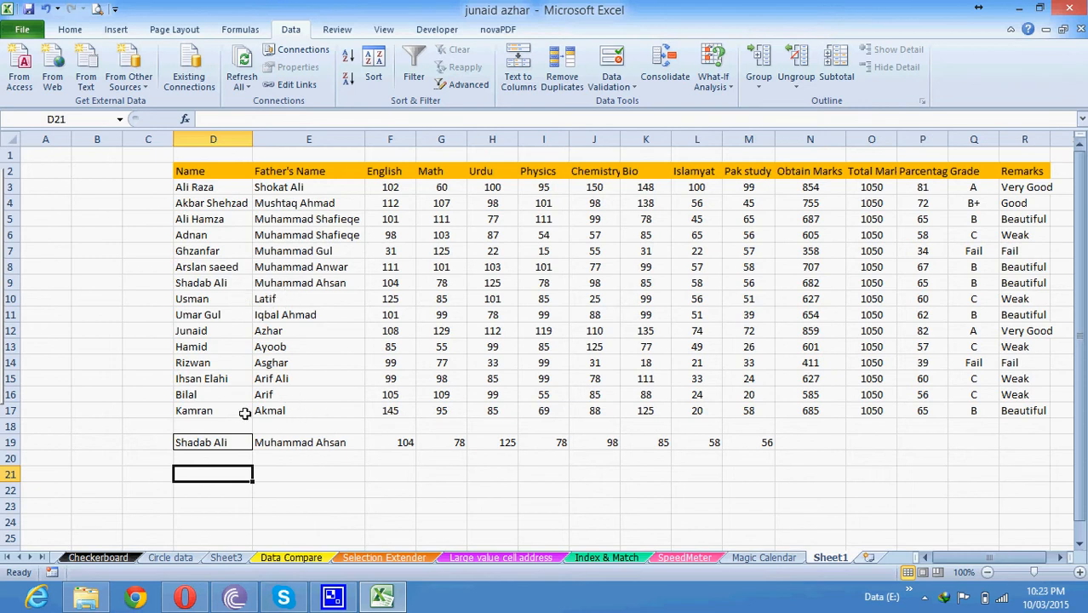
left_click(349, 443)
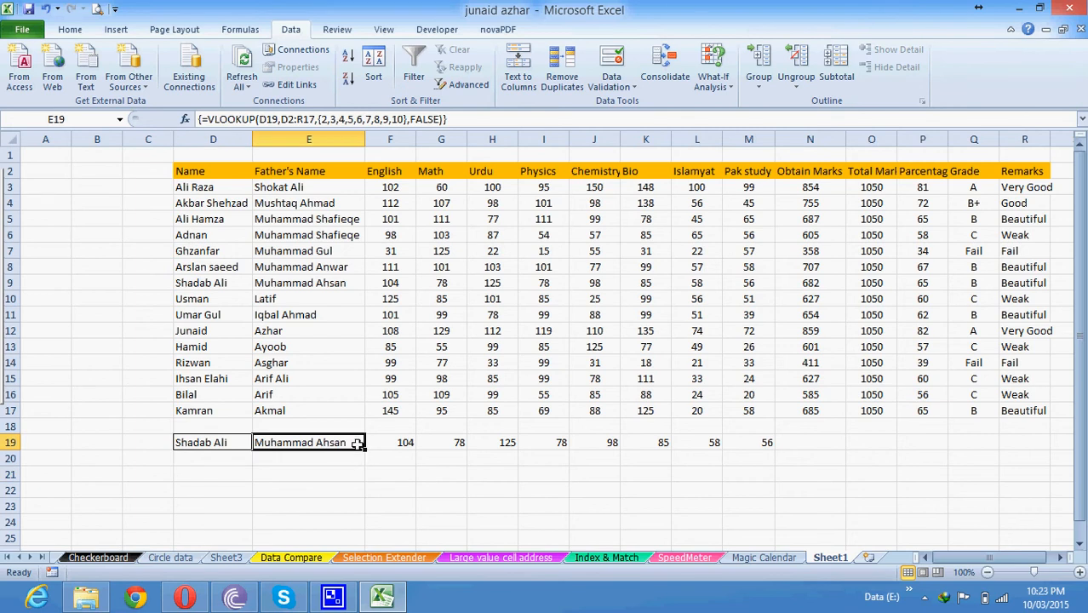
left_click_drag(340, 443, 745, 443)
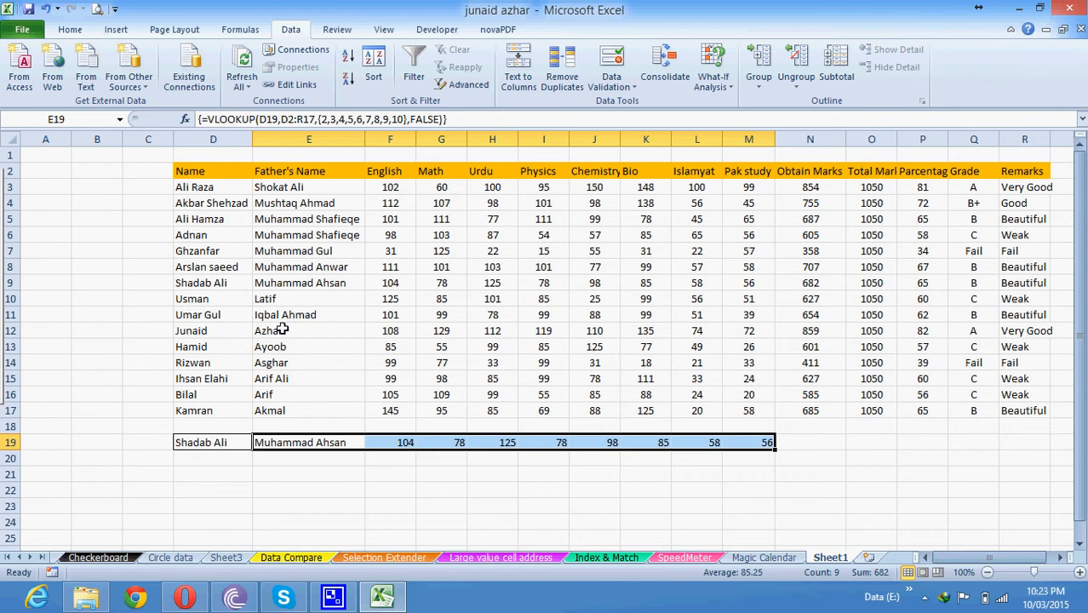
left_click(228, 285)
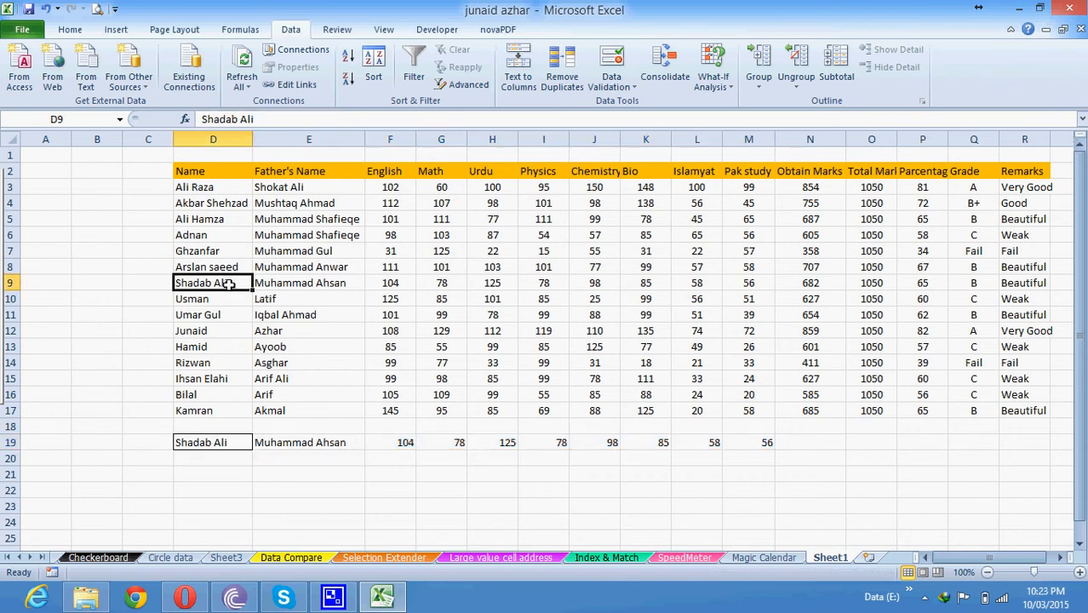
key("shift+space")
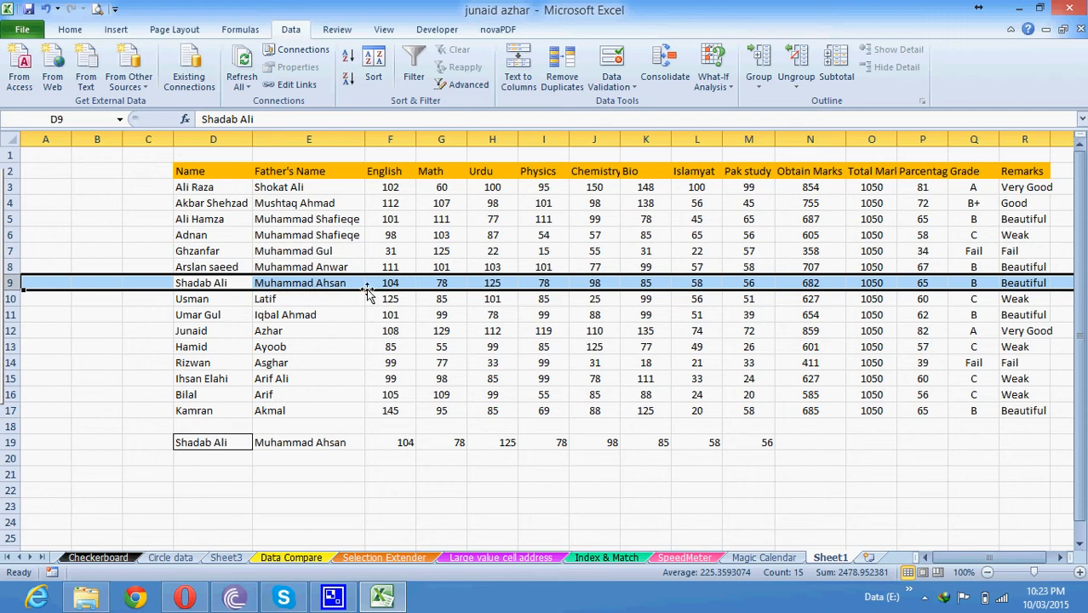
left_click(498, 282)
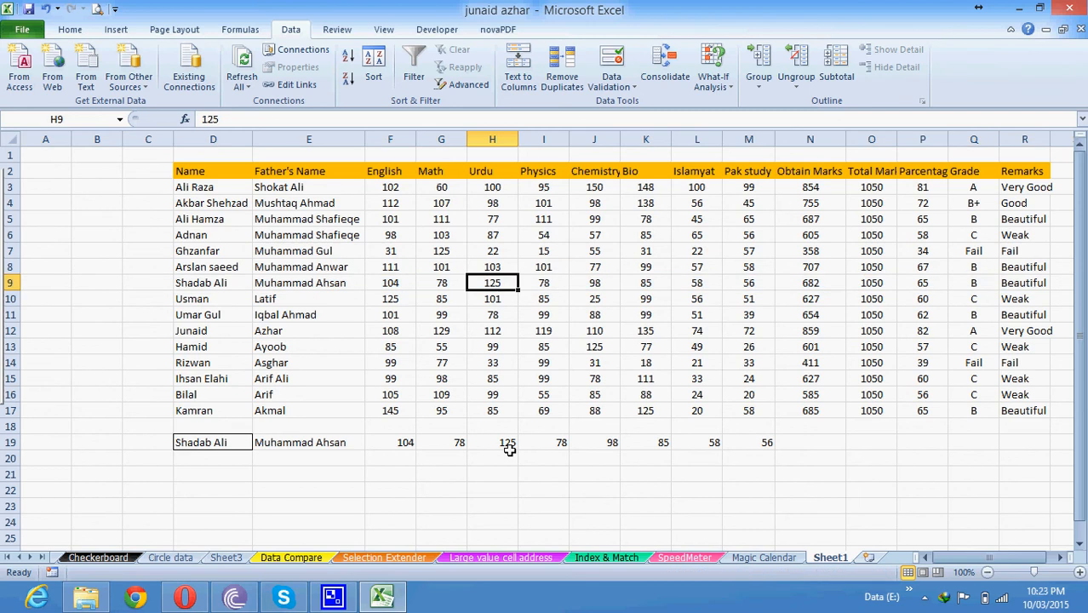
left_click(506, 443)
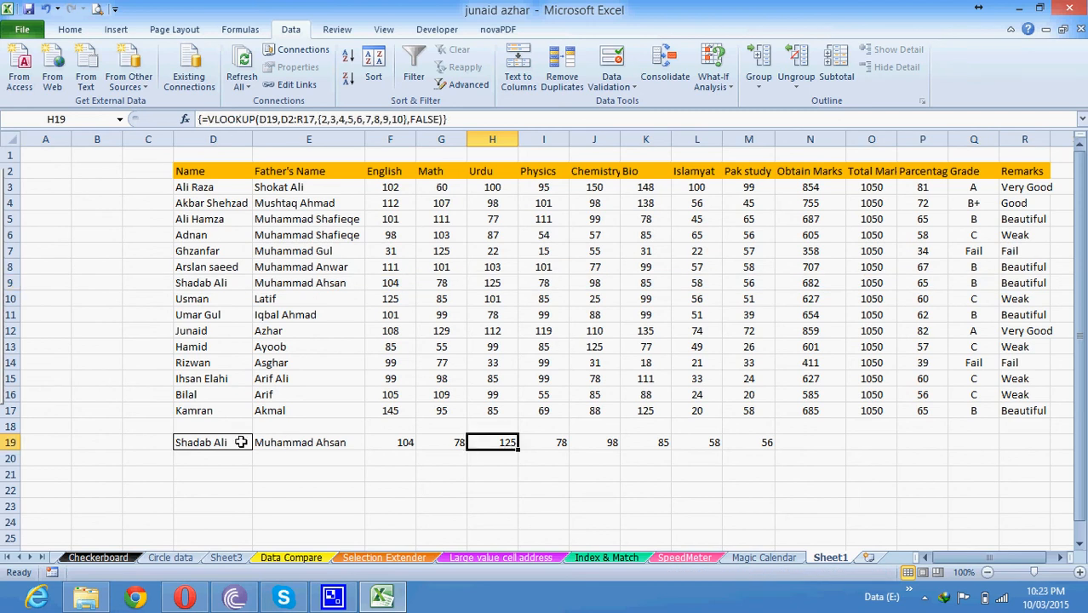
left_click_drag(282, 441, 740, 439)
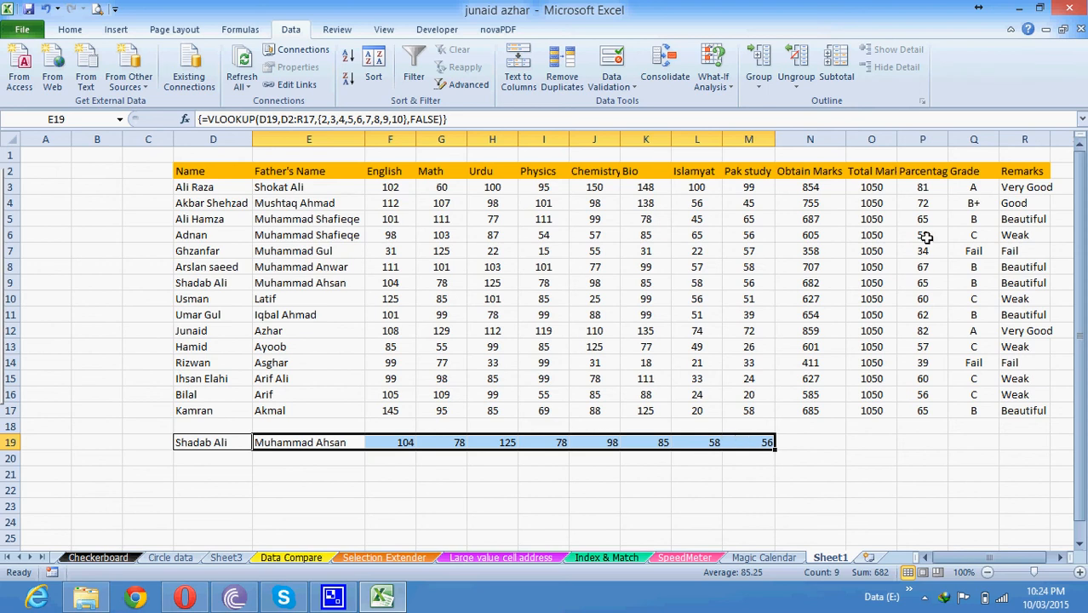
left_click(339, 597)
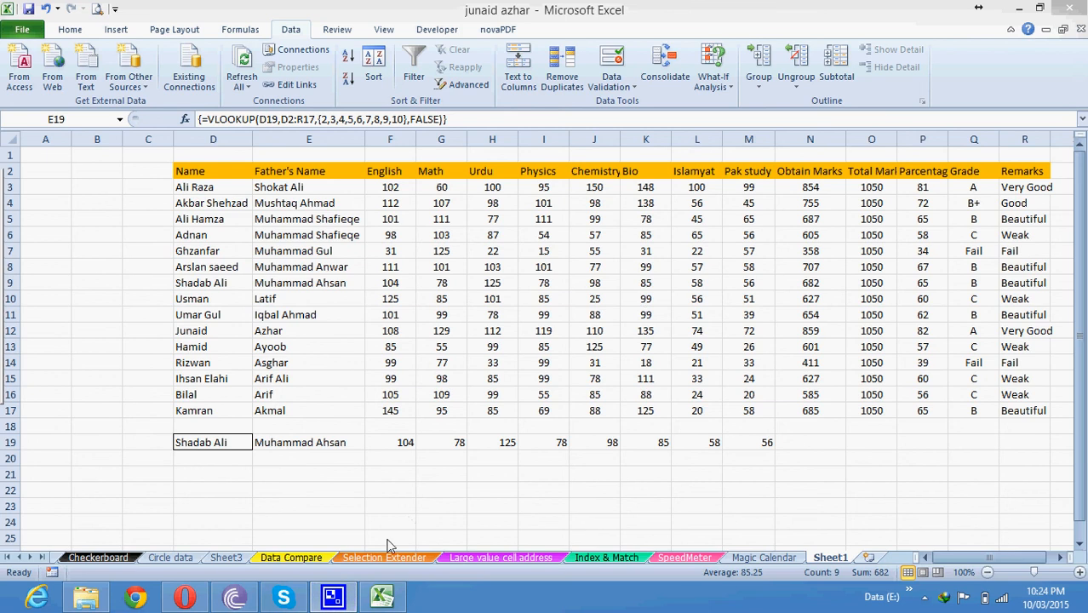
left_click(925, 599)
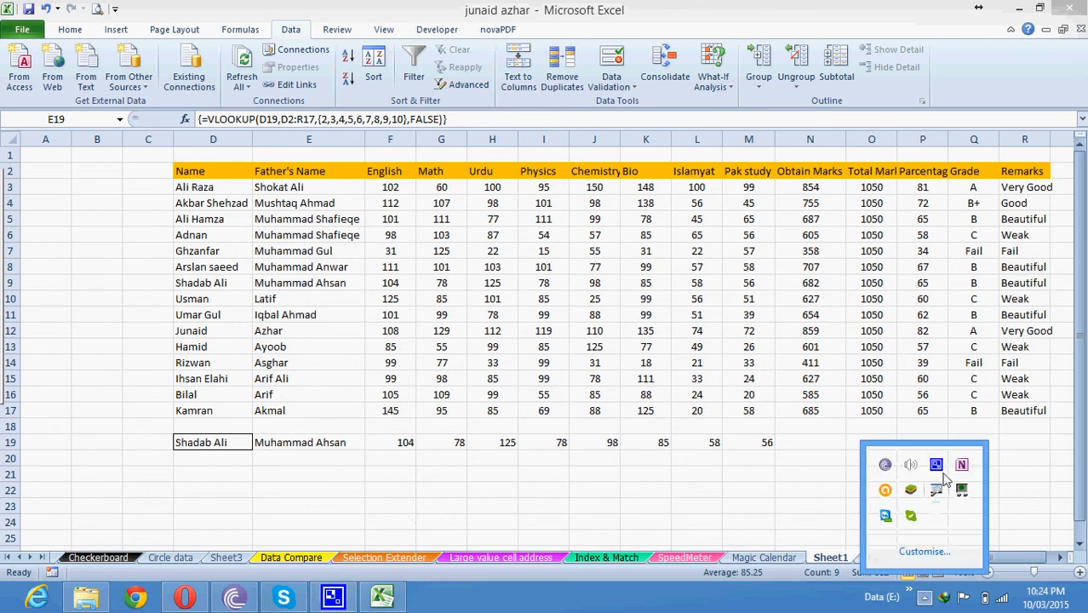